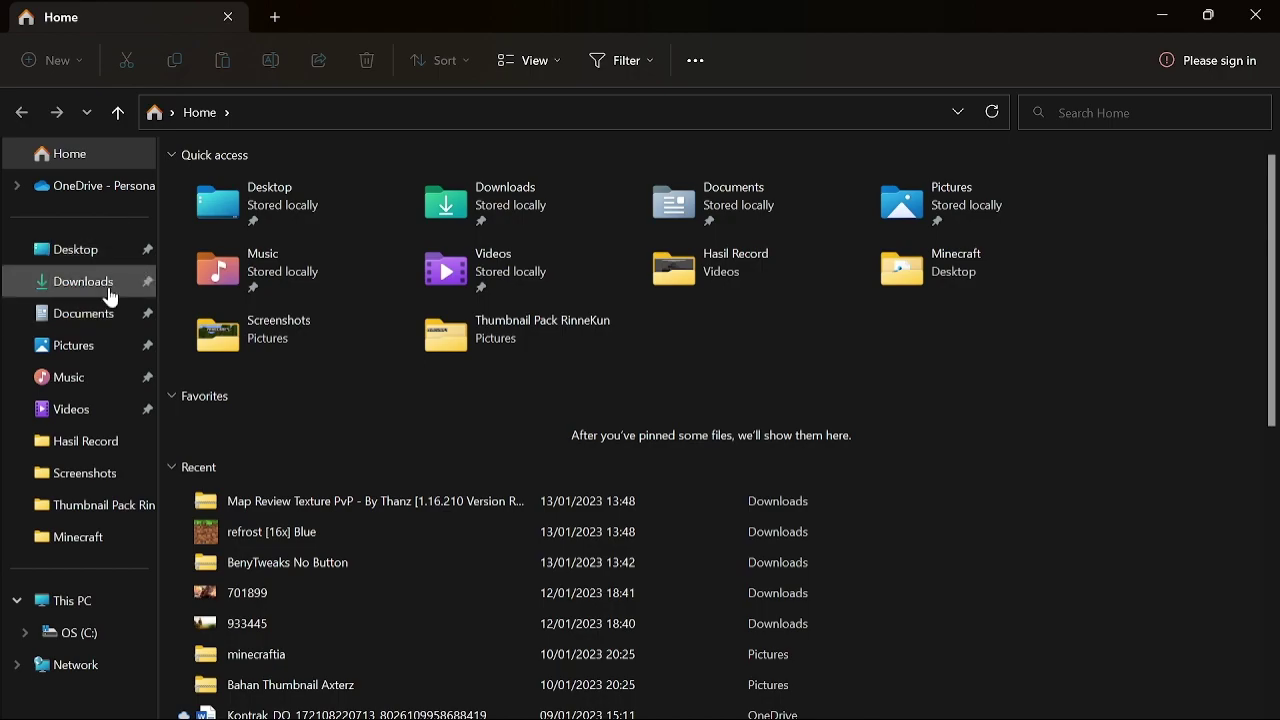
Step: Import the refrost [16x] Blue MCPACK file from the Downloads folder into Minecraft
{"action": "left_click", "coordinate": [110, 294]}
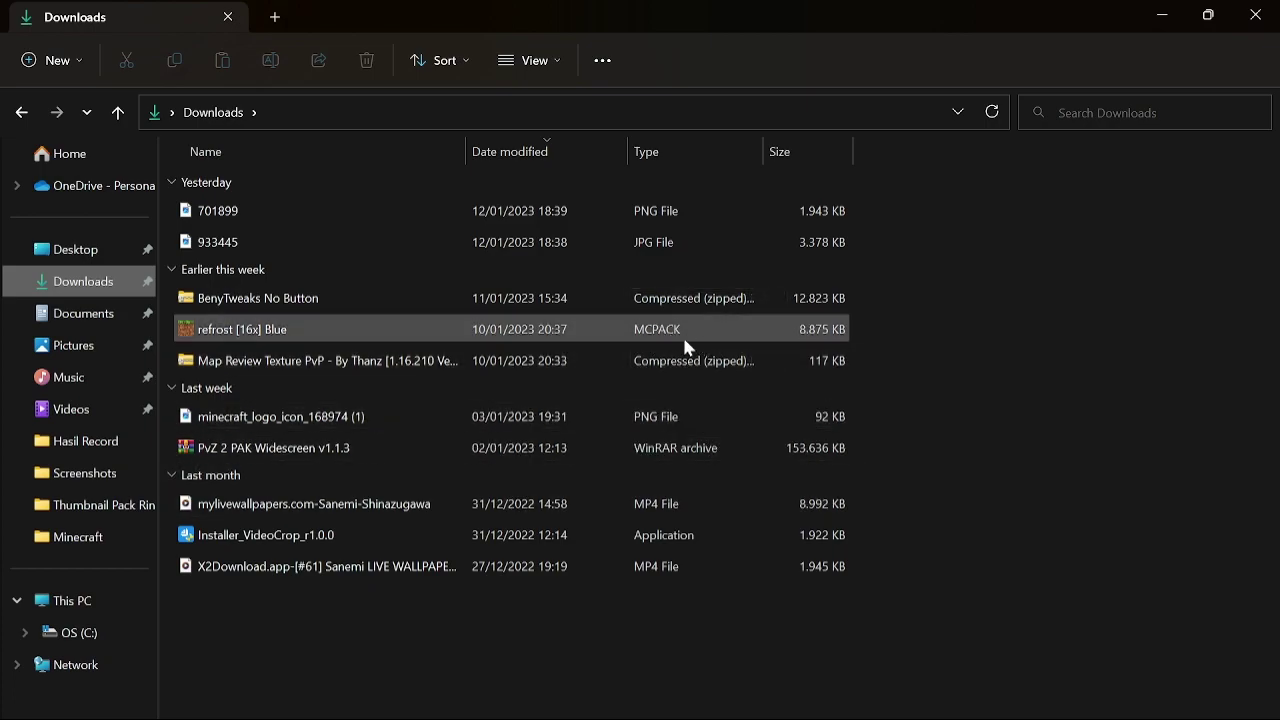
{"action": "double_click", "coordinate": [309, 323]}
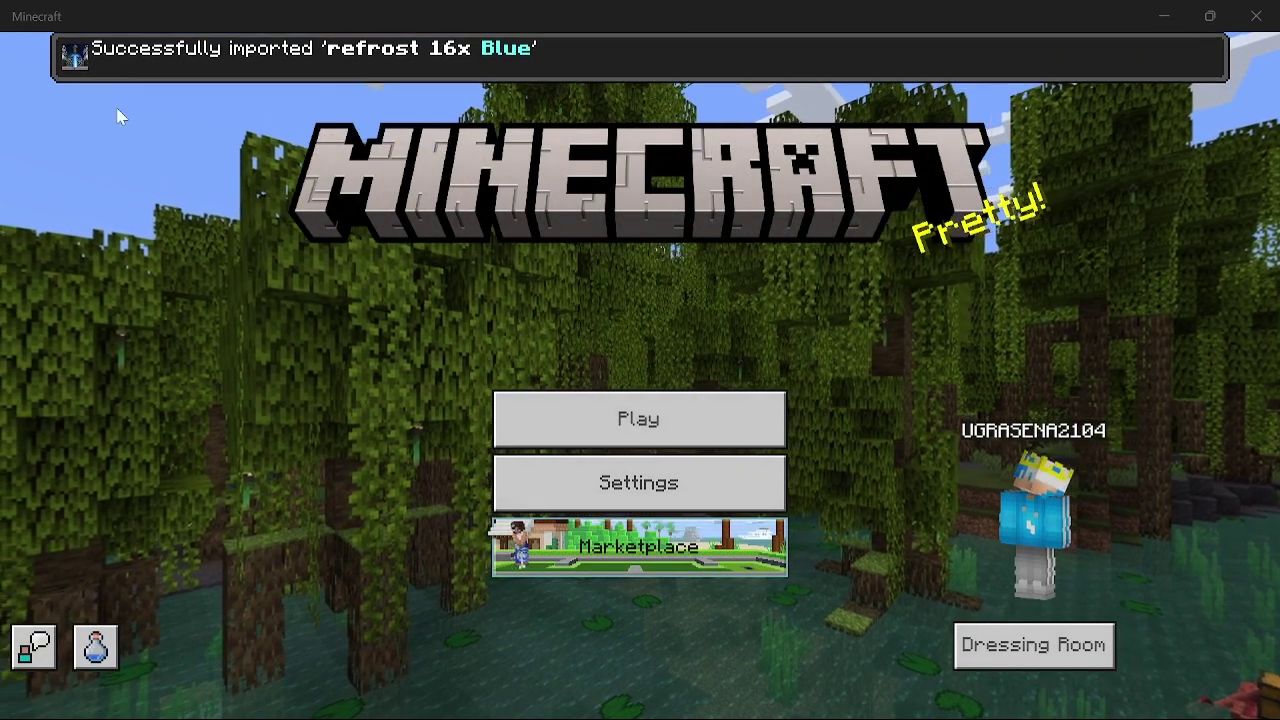
Step: Check the imported packs listed under My Packs in Minecraft's Global Resources settings
{"action": "left_click", "coordinate": [541, 470]}
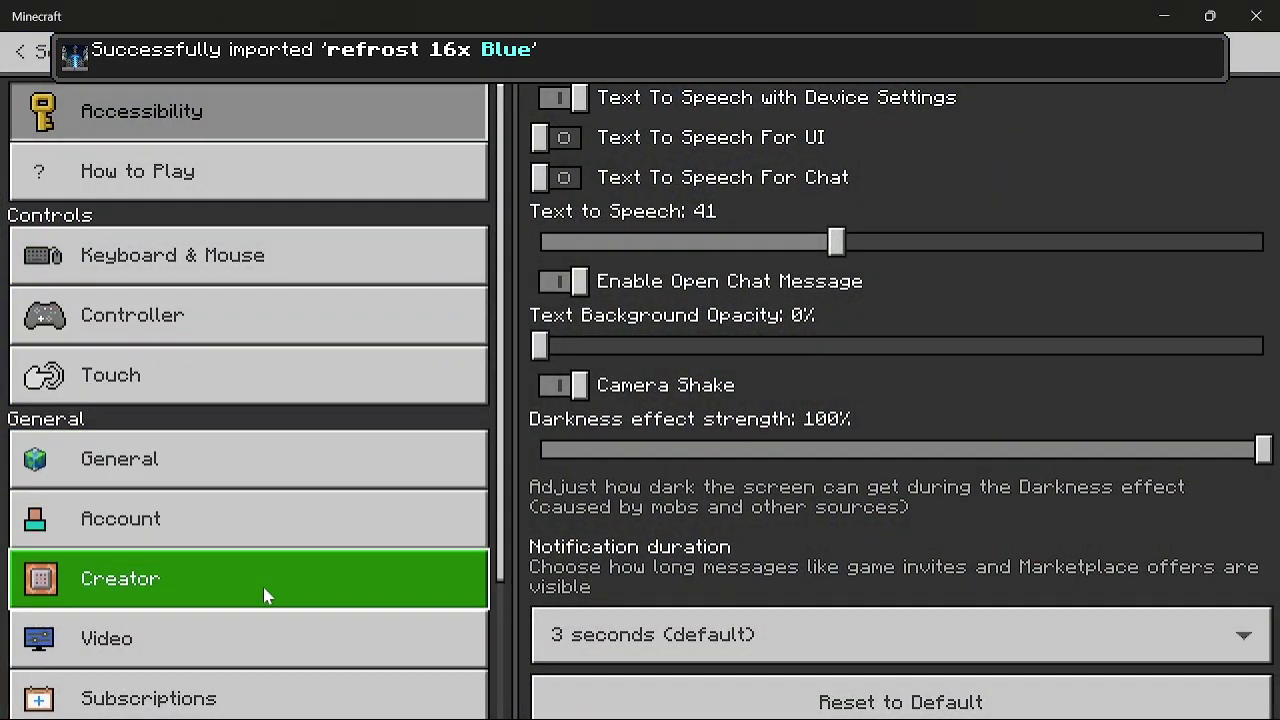
{"action": "scroll", "coordinate": [263, 594], "scroll_direction": "down", "scroll_amount": 3}
{"action": "left_click", "coordinate": [260, 677]}
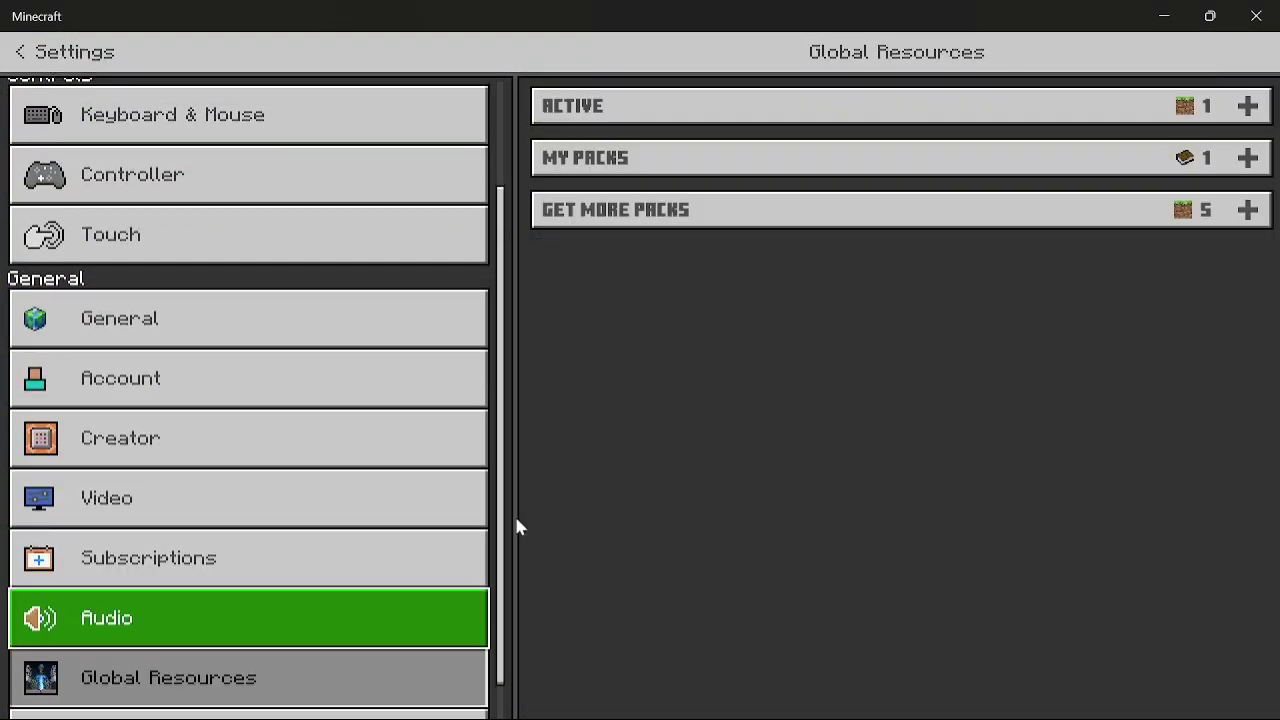
{"action": "left_click", "coordinate": [862, 155]}
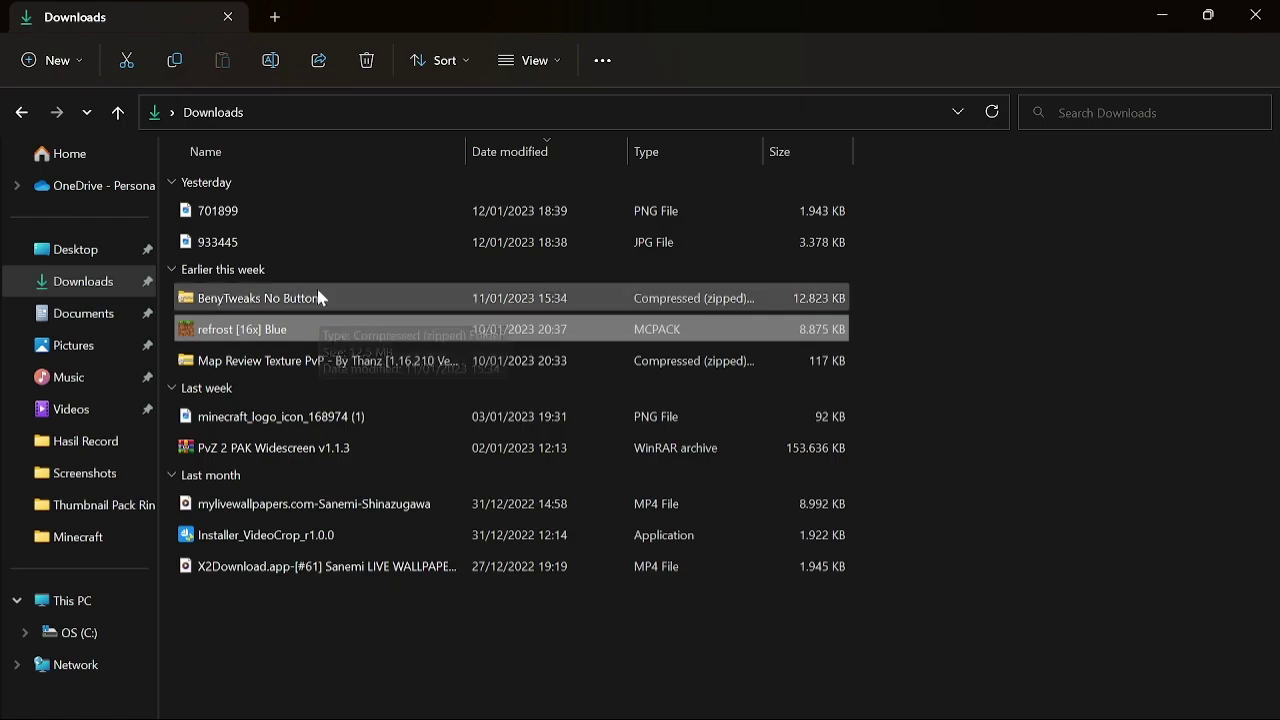
{"action": "right_click", "coordinate": [410, 300]}
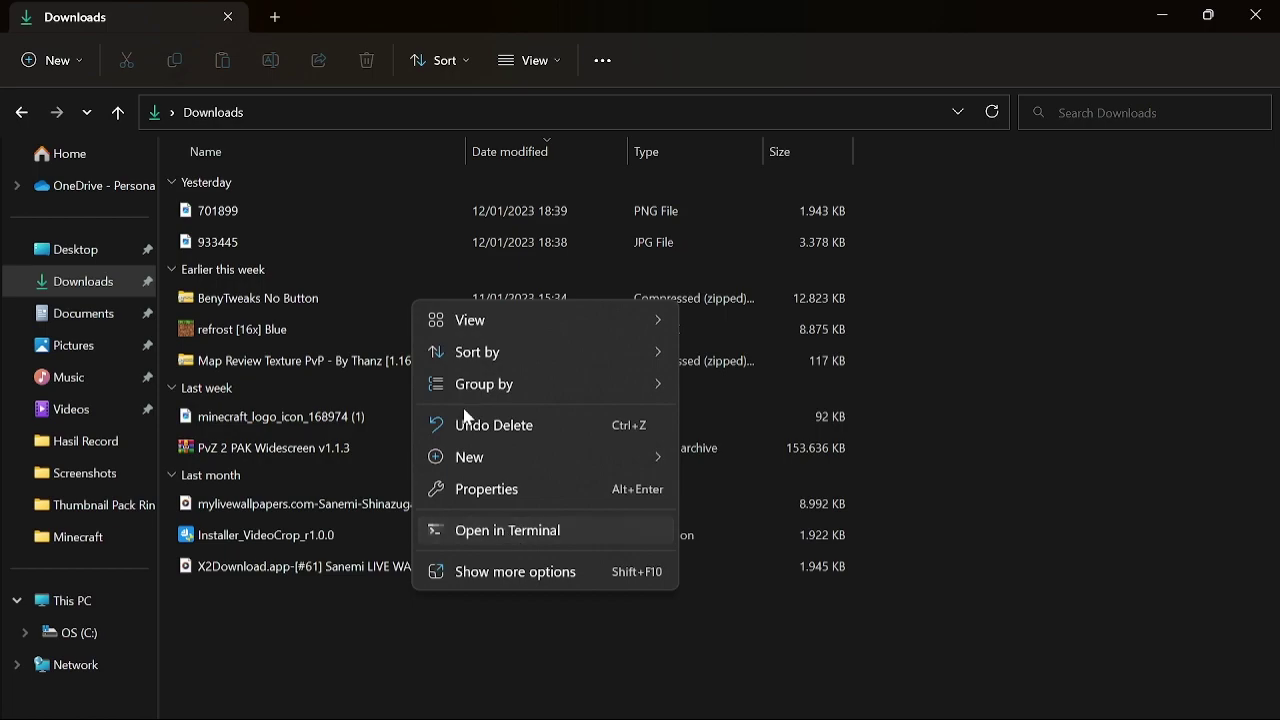
{"action": "left_click", "coordinate": [346, 306]}
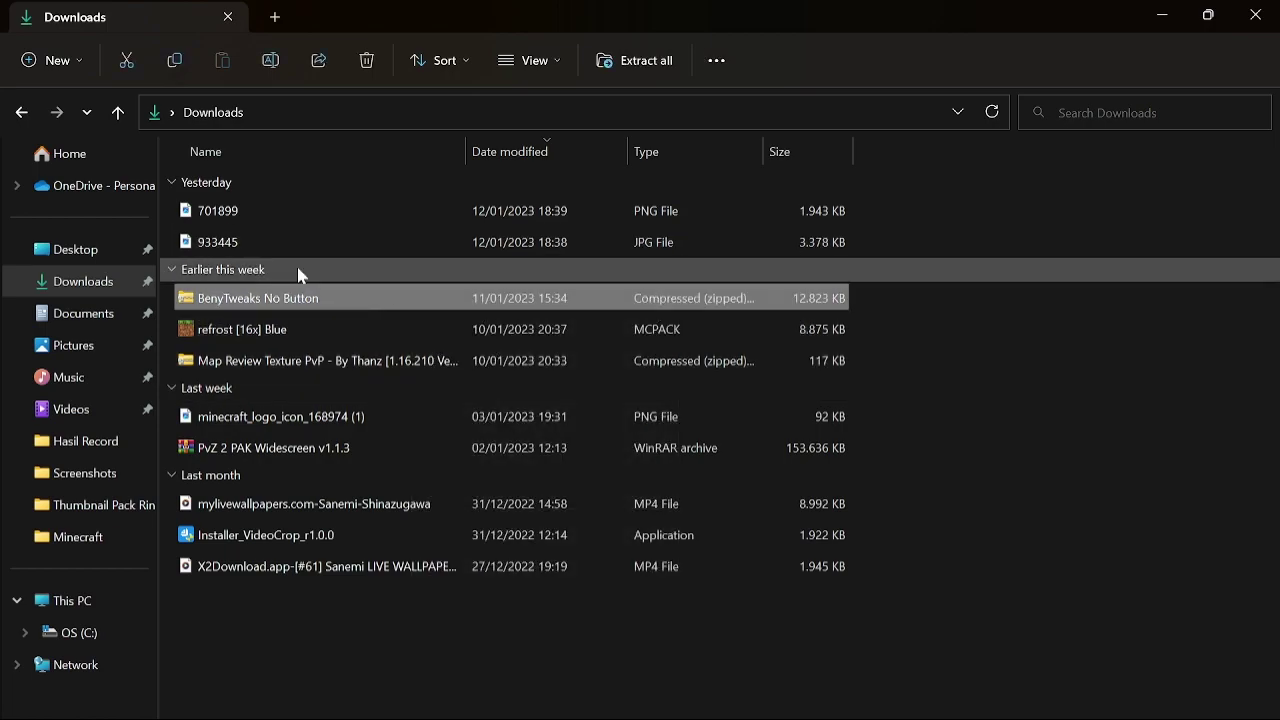
{"action": "right_click", "coordinate": [327, 297]}
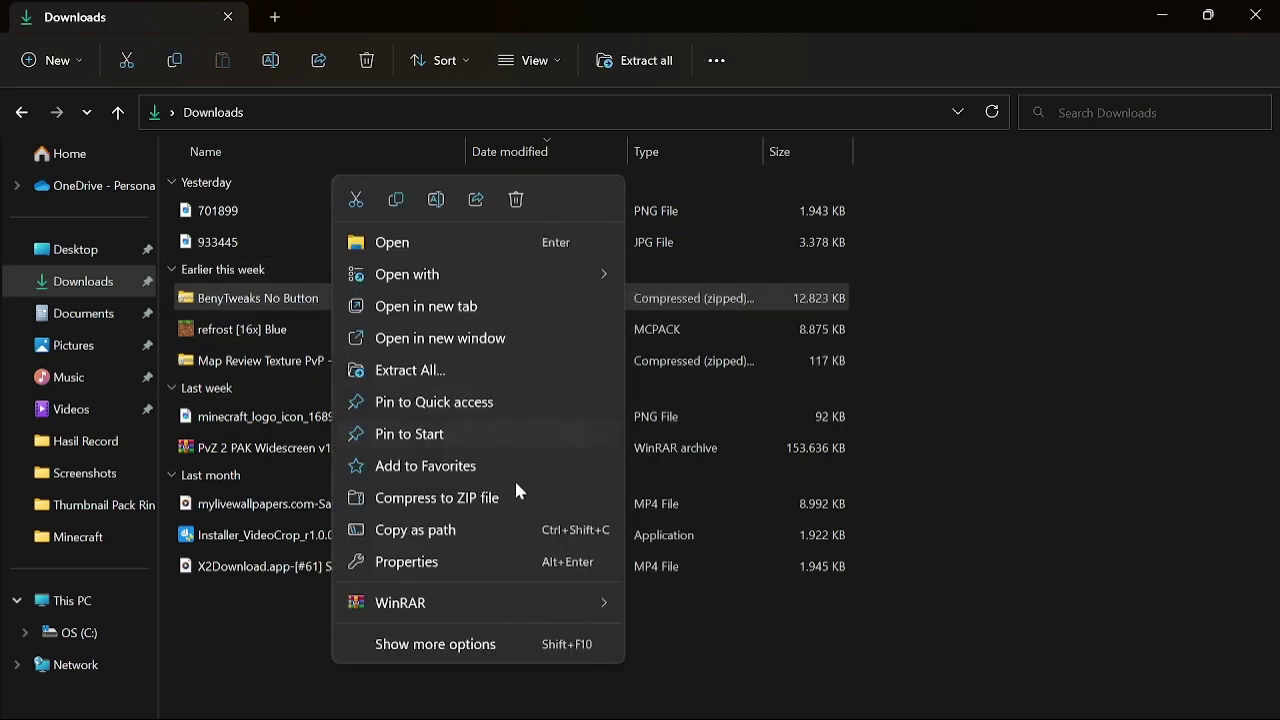
{"action": "mouse_move", "coordinate": [488, 603]}
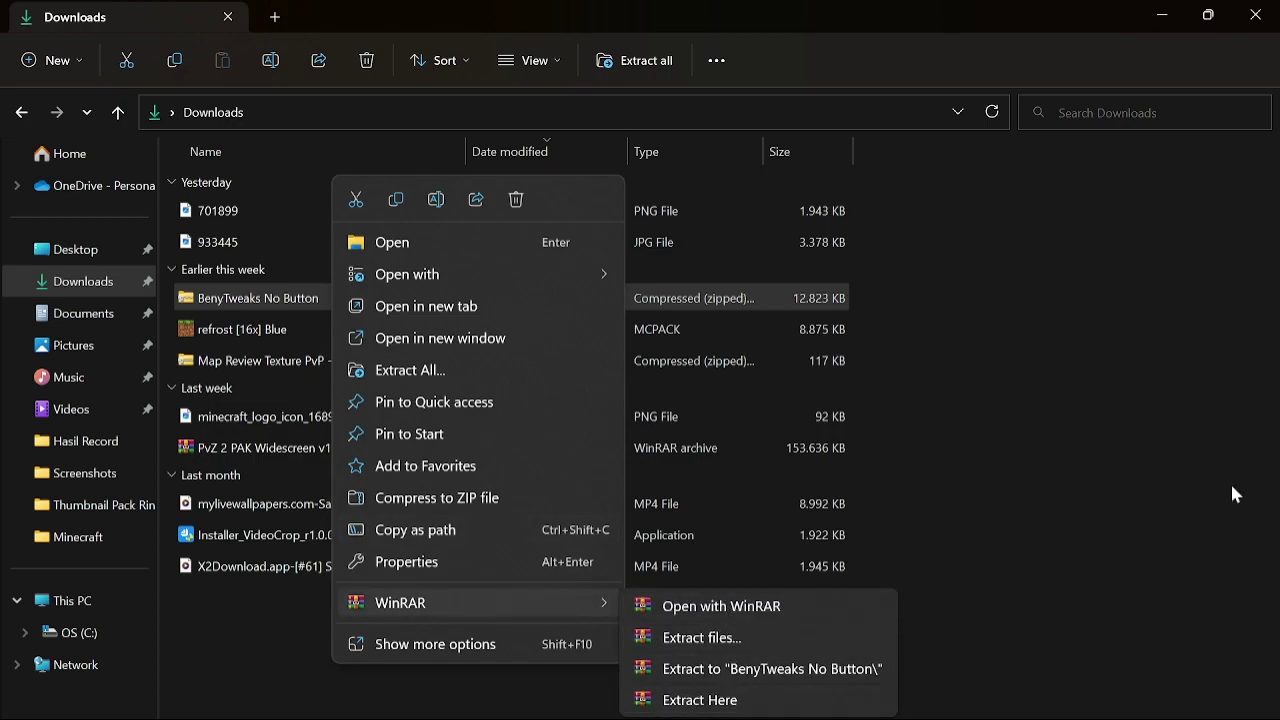
{"action": "left_click", "coordinate": [973, 636]}
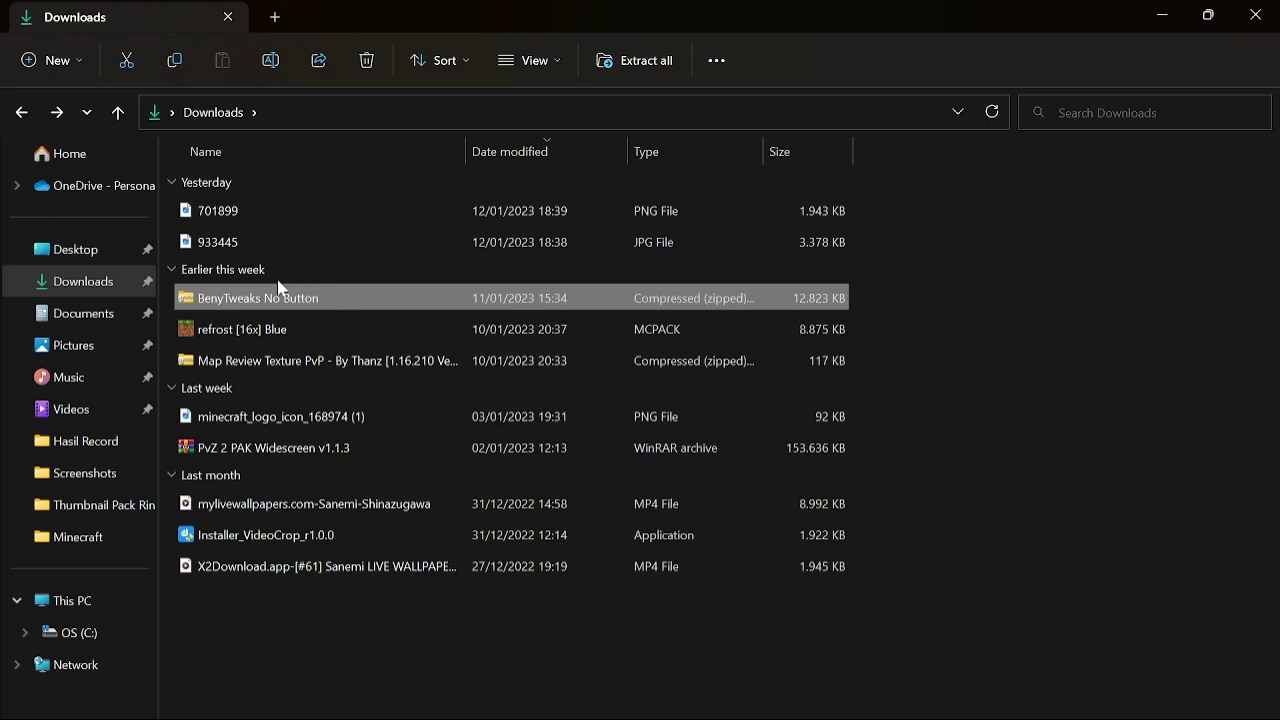
Step: Examine the contents of the BenyTweaks No Button zip down to its BenyTweaks V3 folder, and return to Downloads
{"action": "double_click", "coordinate": [270, 306]}
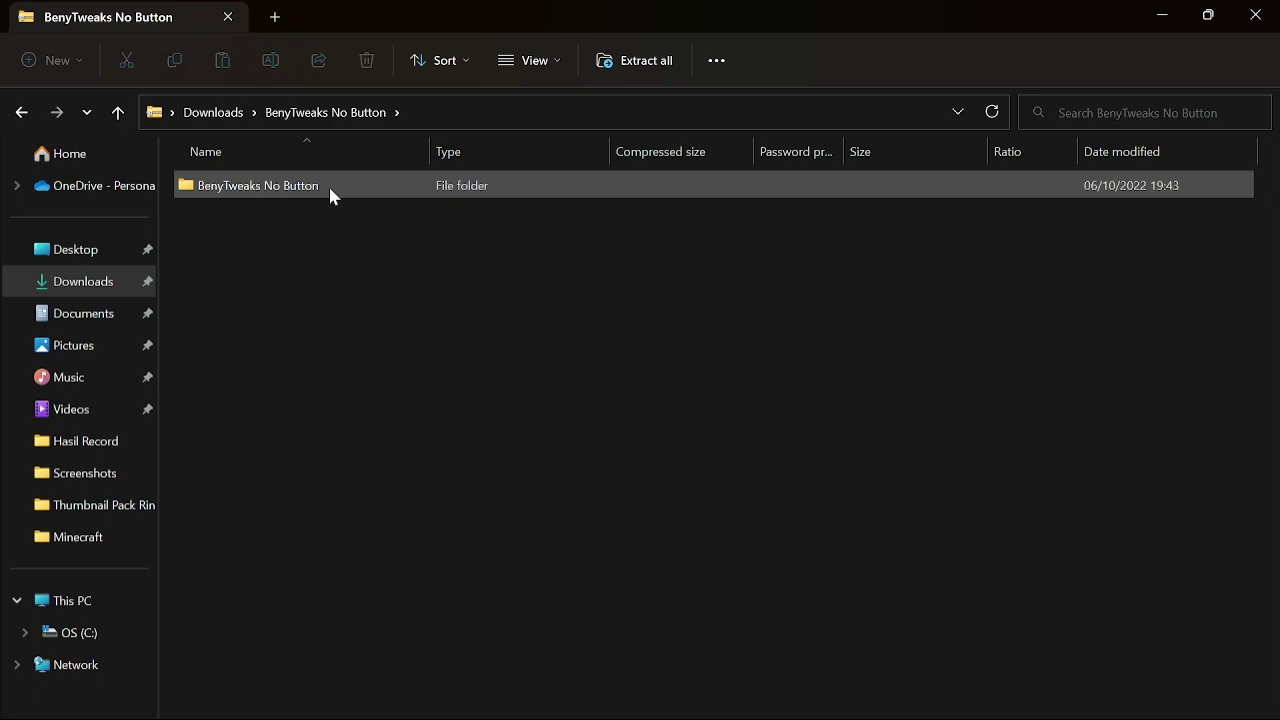
{"action": "double_click", "coordinate": [333, 190]}
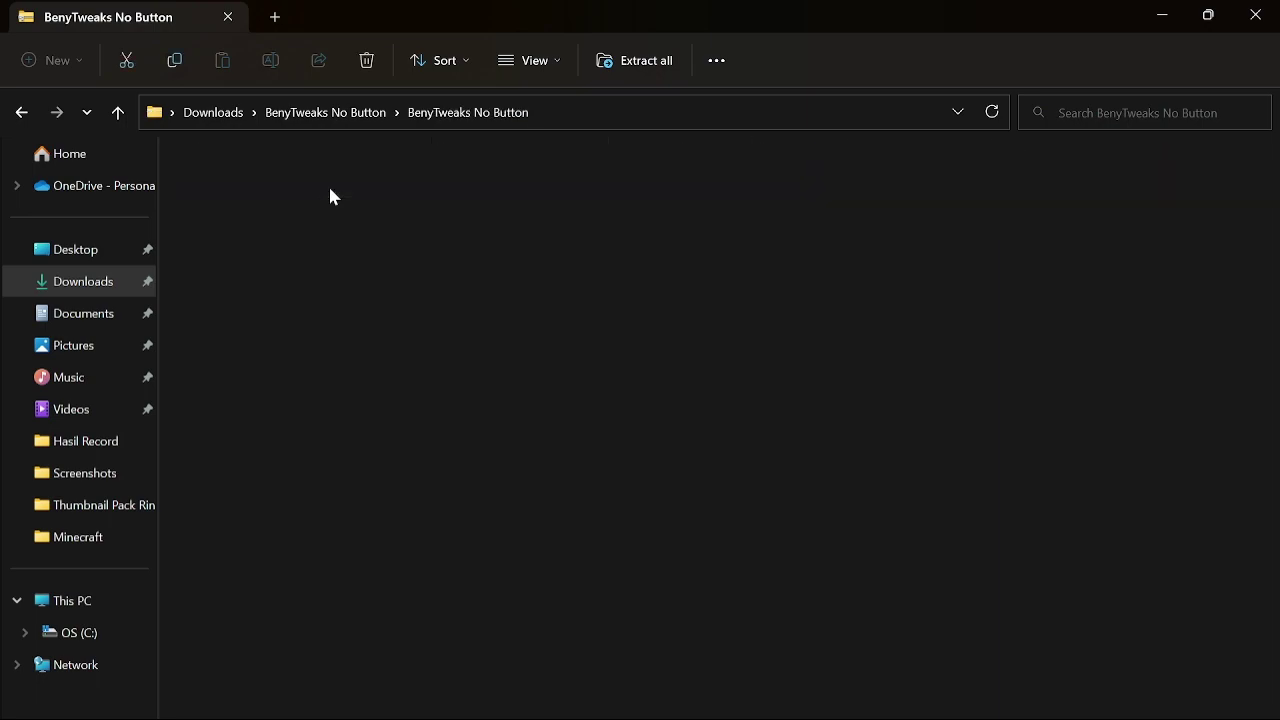
{"action": "double_click", "coordinate": [325, 185]}
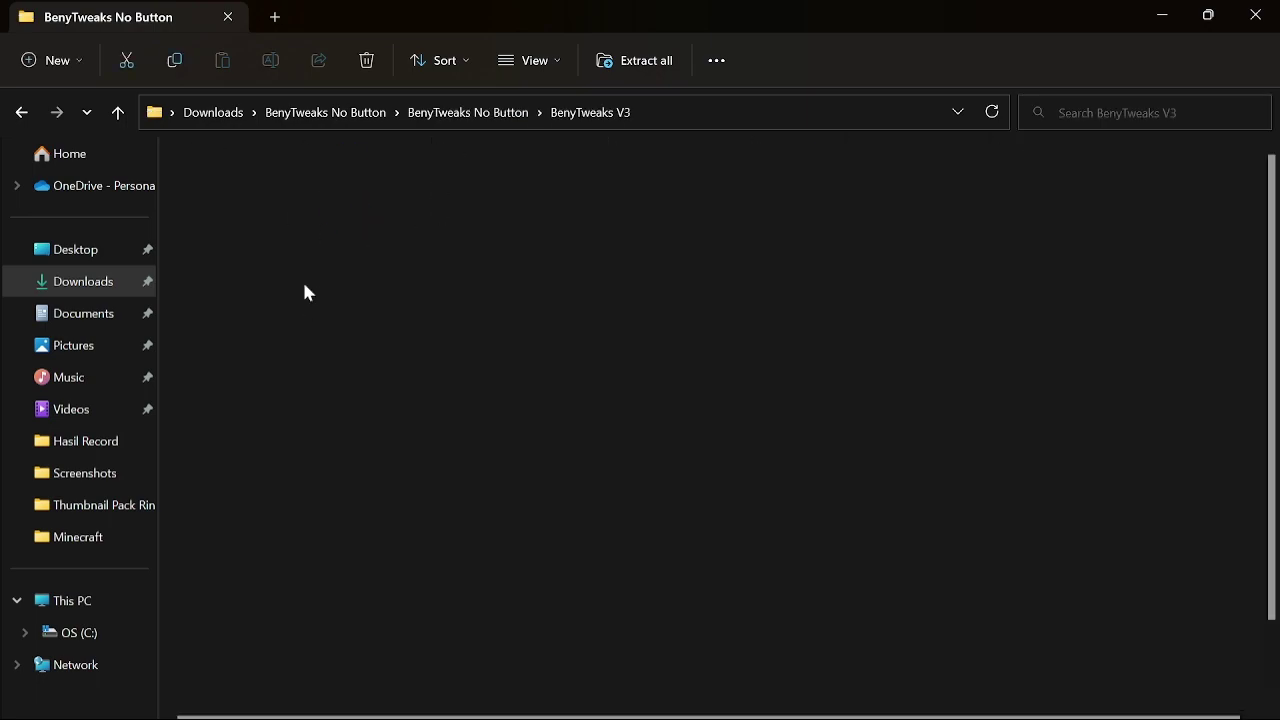
{"action": "scroll", "coordinate": [300, 262], "scroll_direction": "down", "scroll_amount": 1}
{"action": "scroll", "coordinate": [280, 250], "scroll_direction": "up", "scroll_amount": 1}
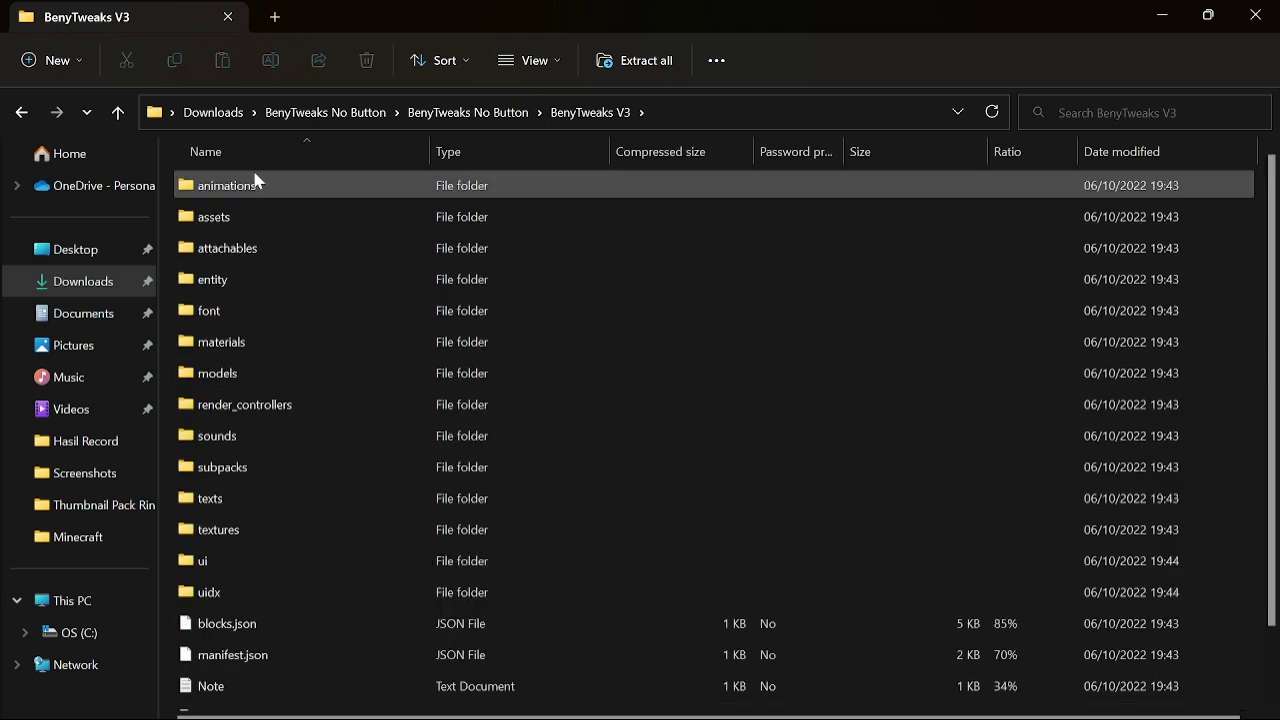
{"action": "scroll", "coordinate": [440, 410], "scroll_direction": "down", "scroll_amount": 1}
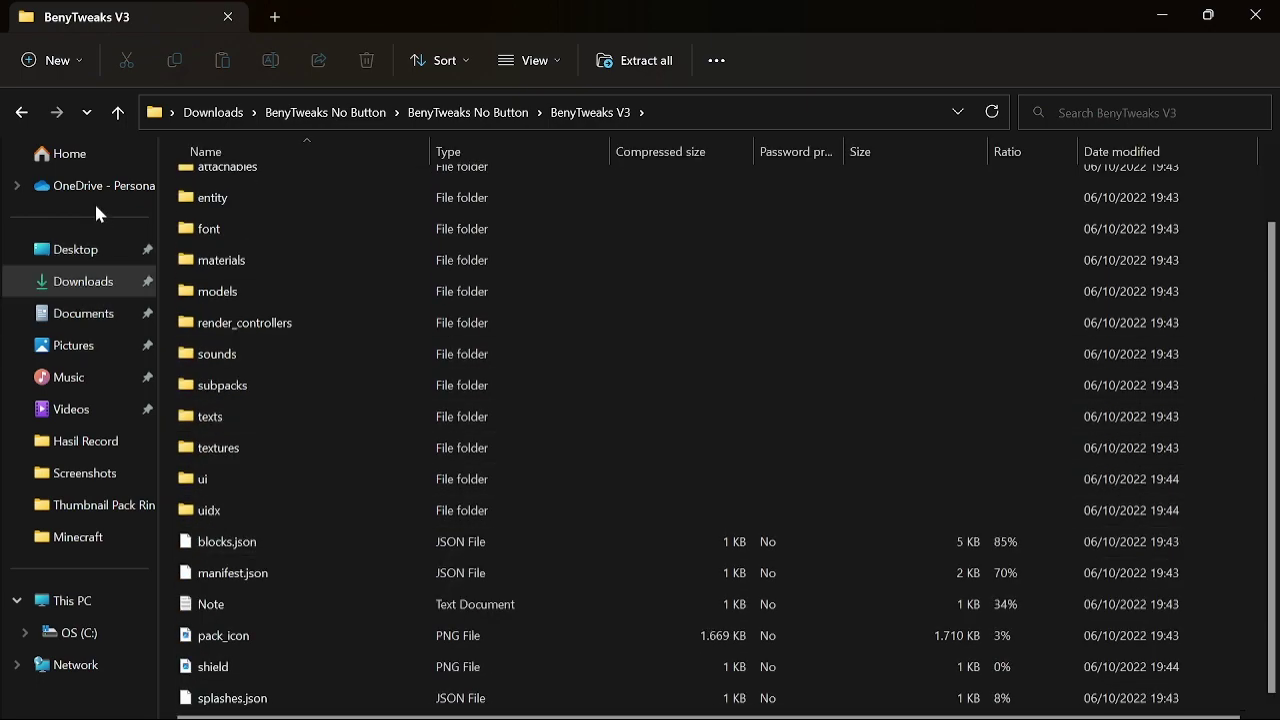
{"action": "left_click", "coordinate": [21, 113]}
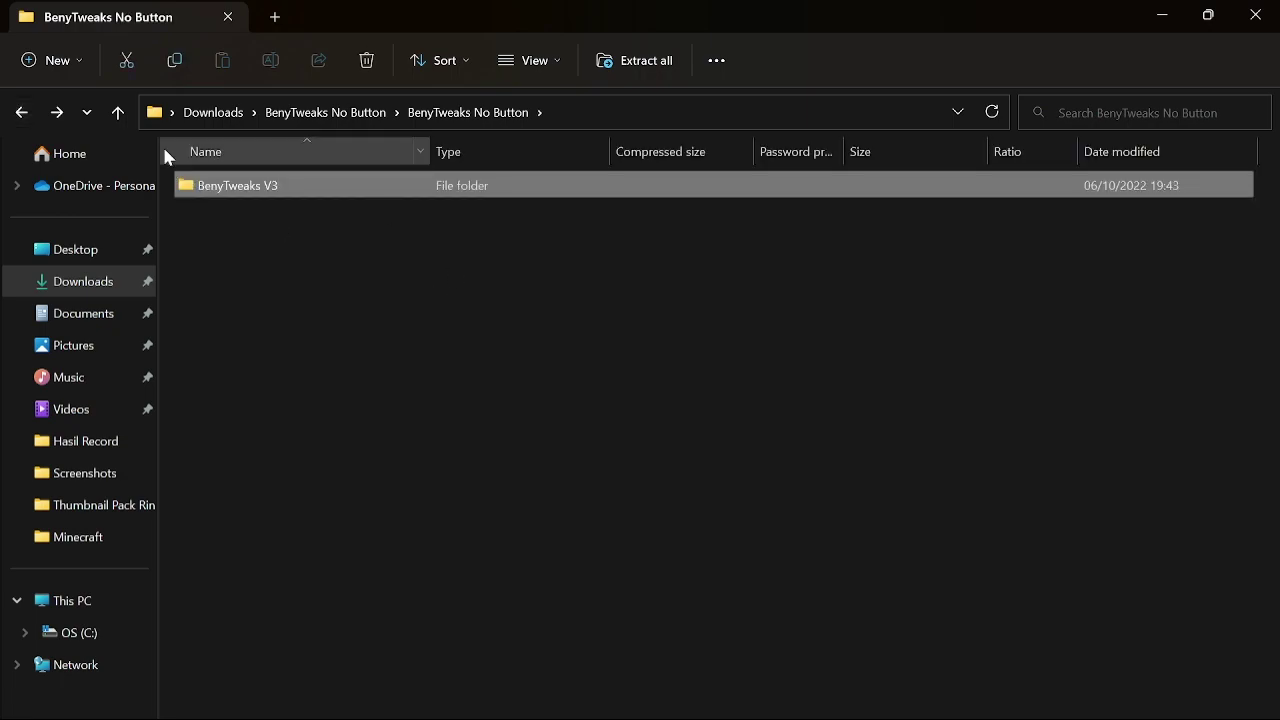
{"action": "left_click", "coordinate": [21, 113]}
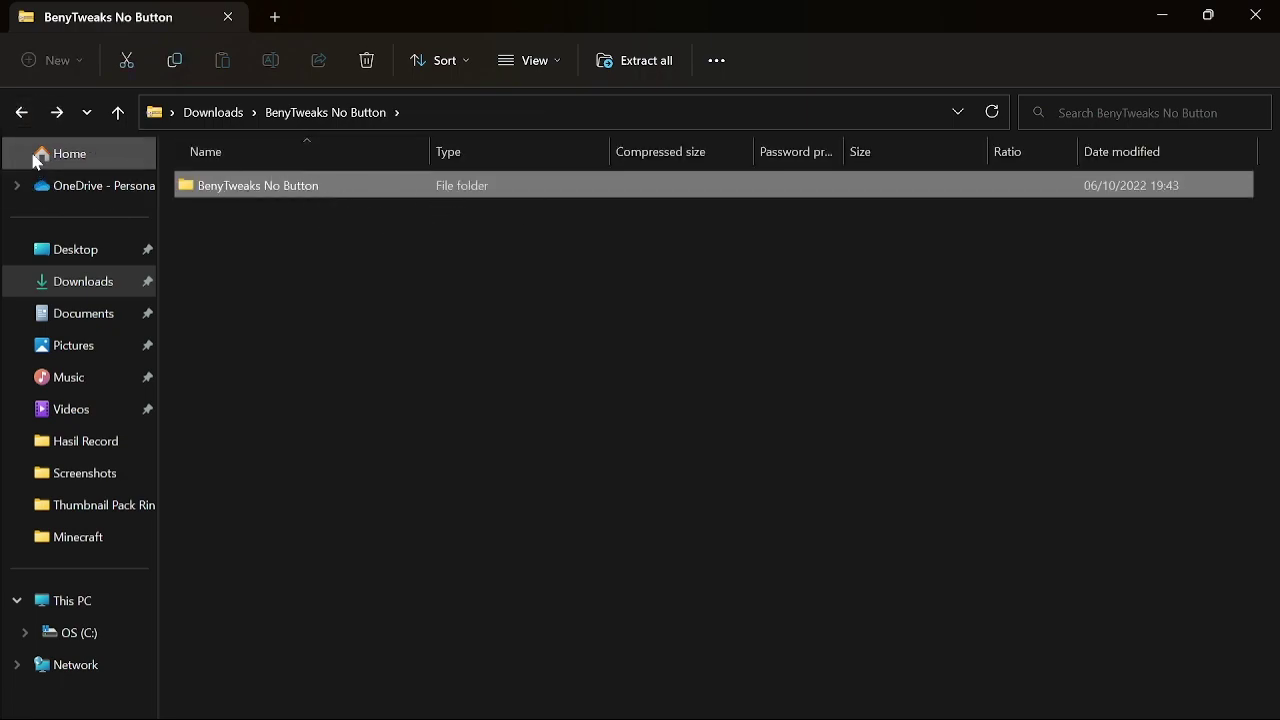
{"action": "left_click", "coordinate": [21, 113]}
Step: Extract the BenyTweaks No Button zip directly into the Downloads folder with WinRAR
{"action": "right_click", "coordinate": [415, 290]}
{"action": "mouse_move", "coordinate": [630, 600]}
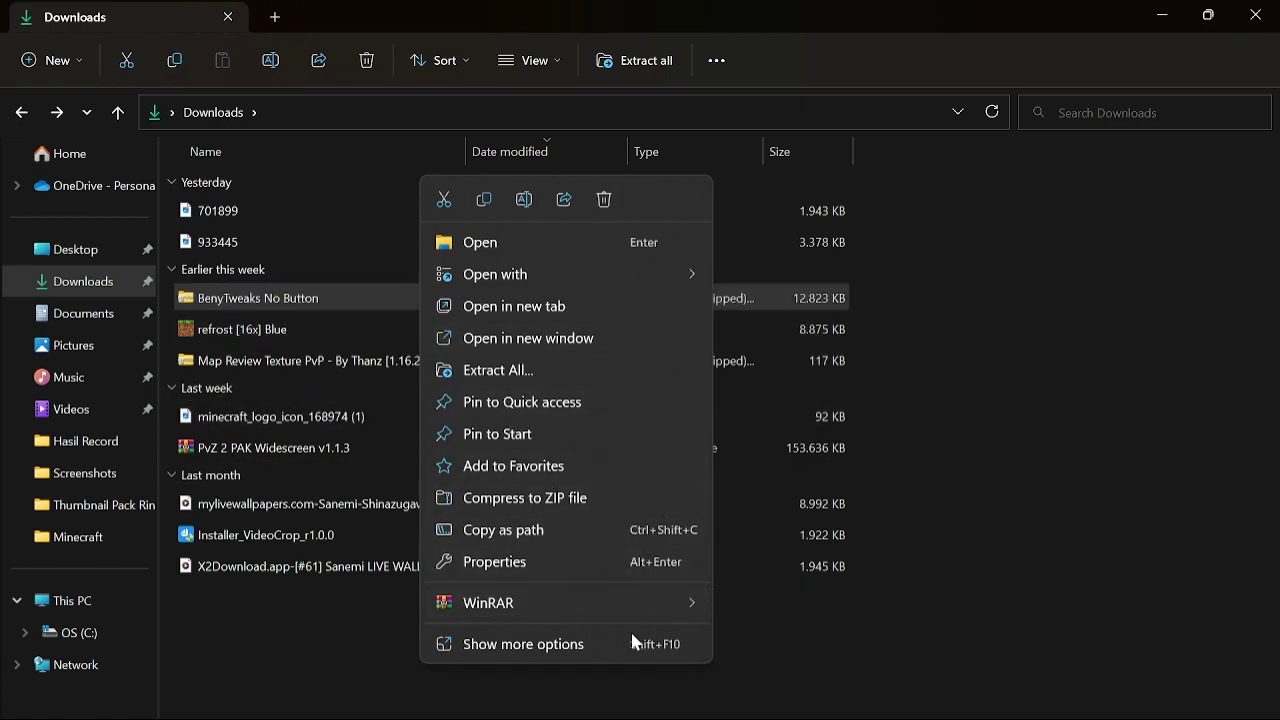
{"action": "mouse_move", "coordinate": [688, 603]}
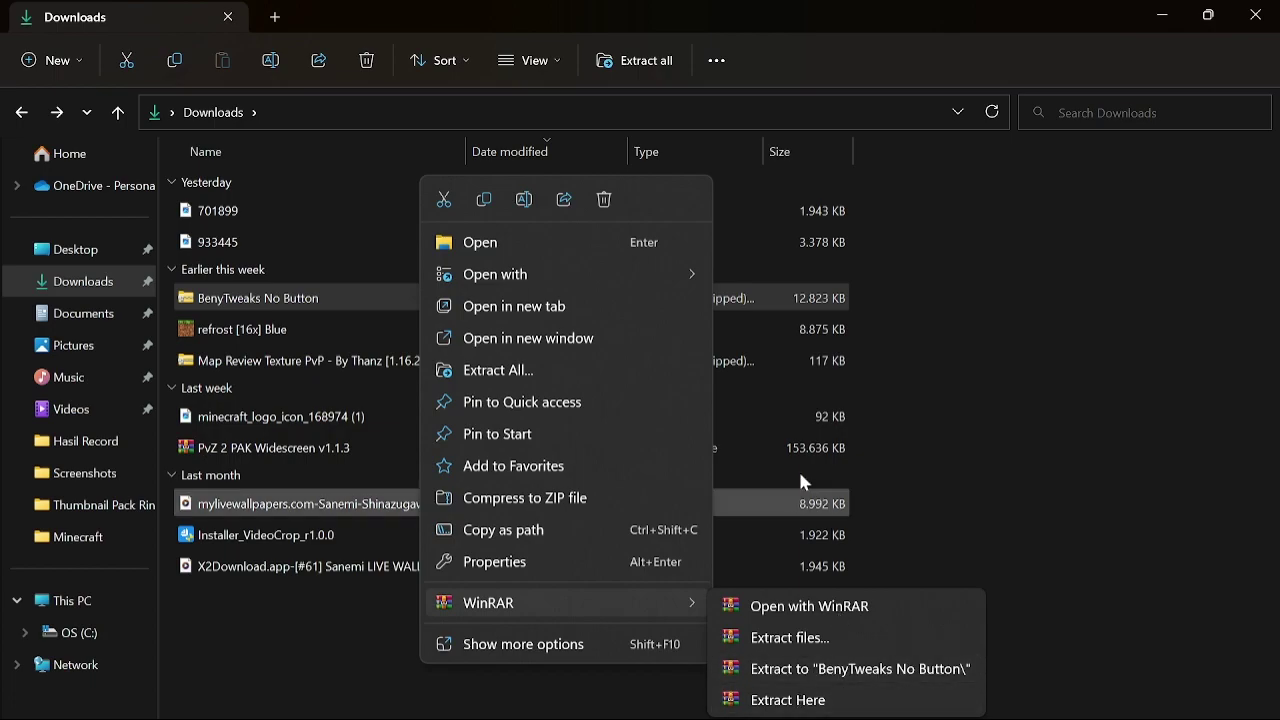
{"action": "left_click", "coordinate": [790, 700]}
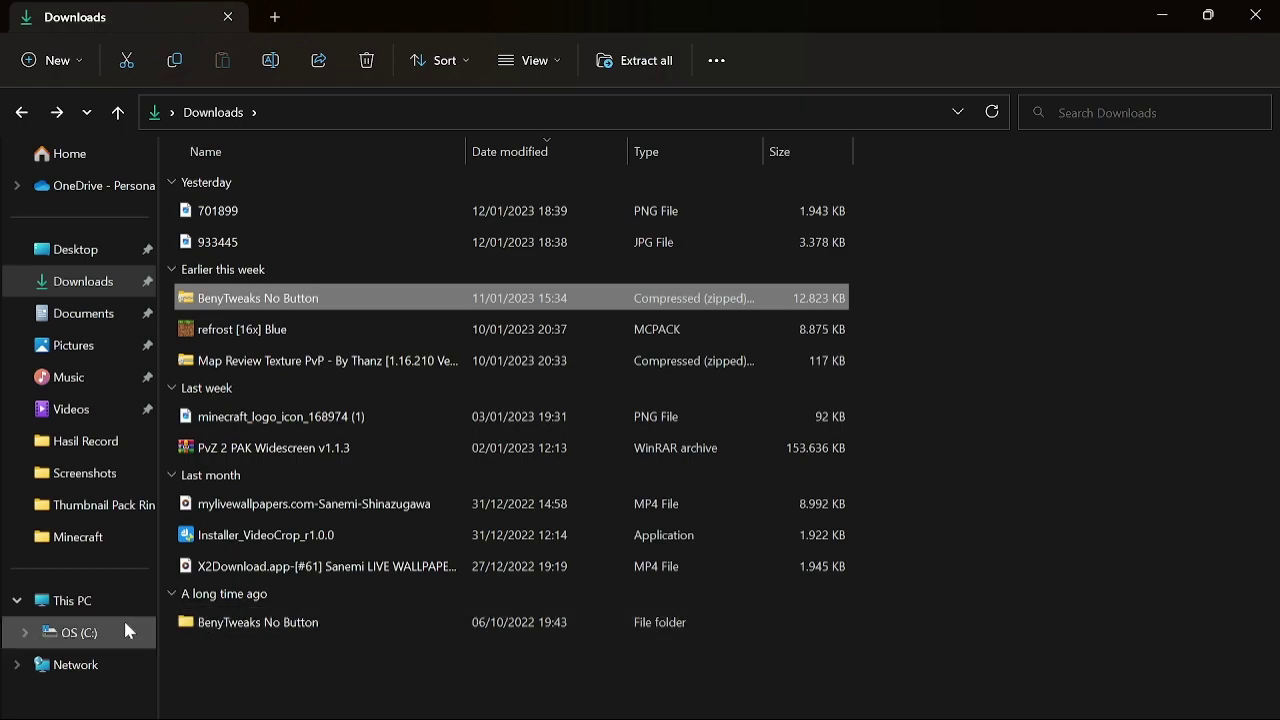
Step: Cut the extracted BenyTweaks No Button folder and minimize the file window
{"action": "left_click", "coordinate": [295, 624]}
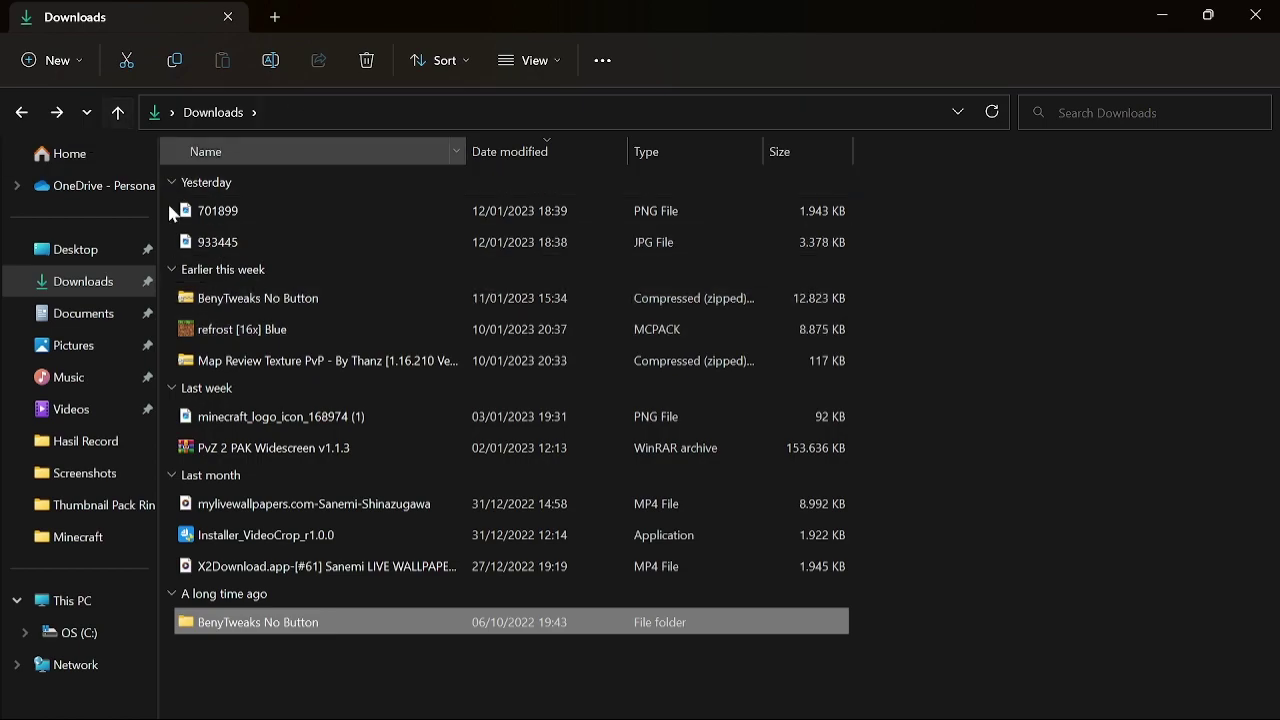
{"action": "left_click", "coordinate": [122, 62]}
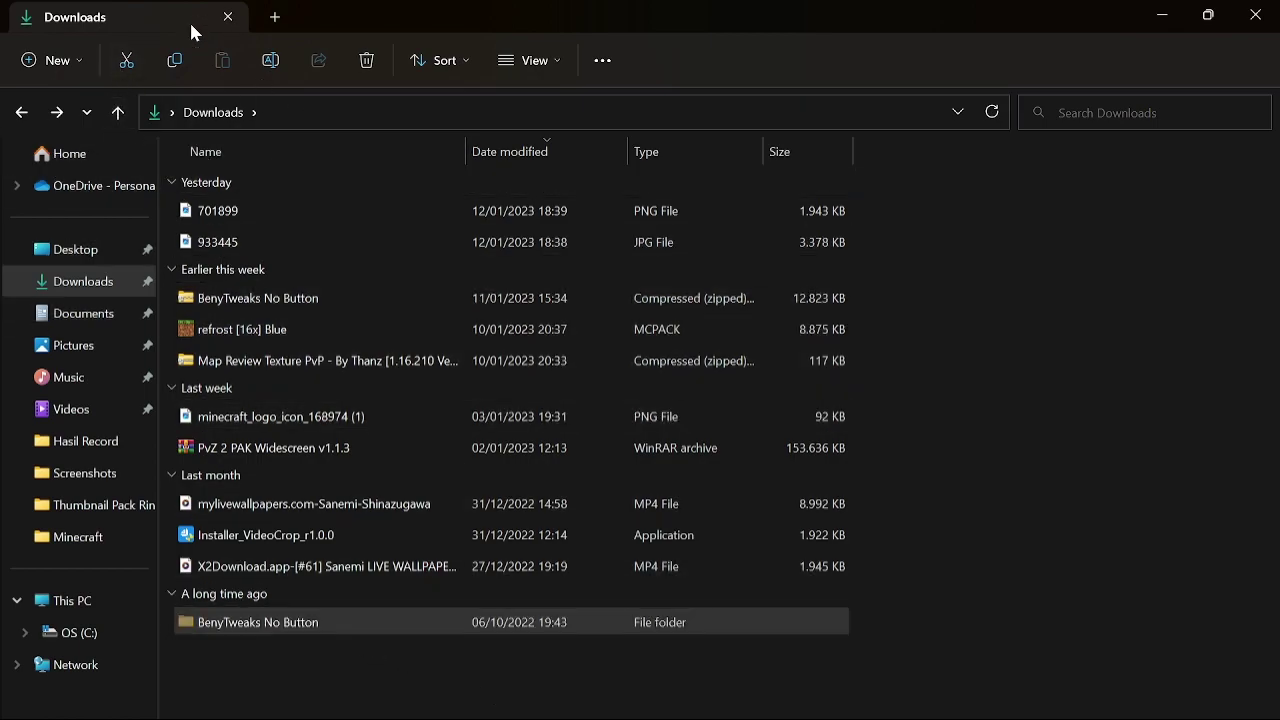
{"action": "left_click", "coordinate": [1163, 14]}
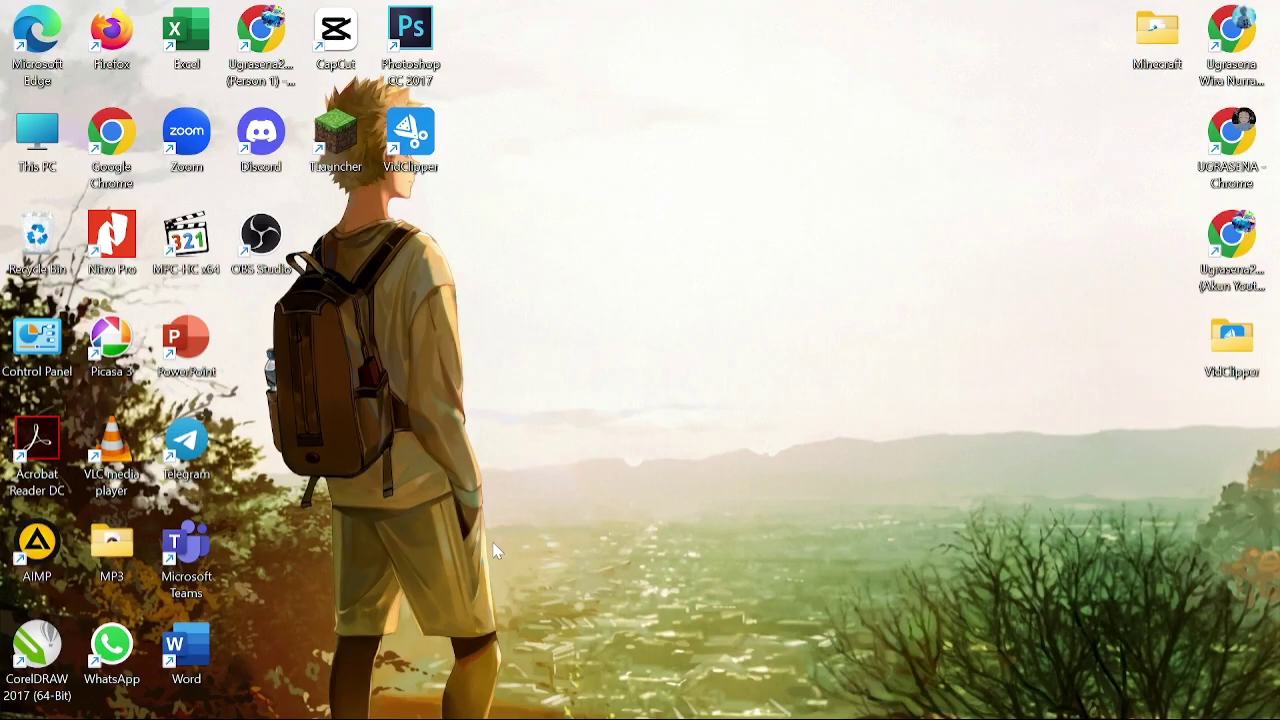
Step: Run %appdata% and go from the Roaming folder to AppData's Local folder
{"action": "key", "text": "super+r"}
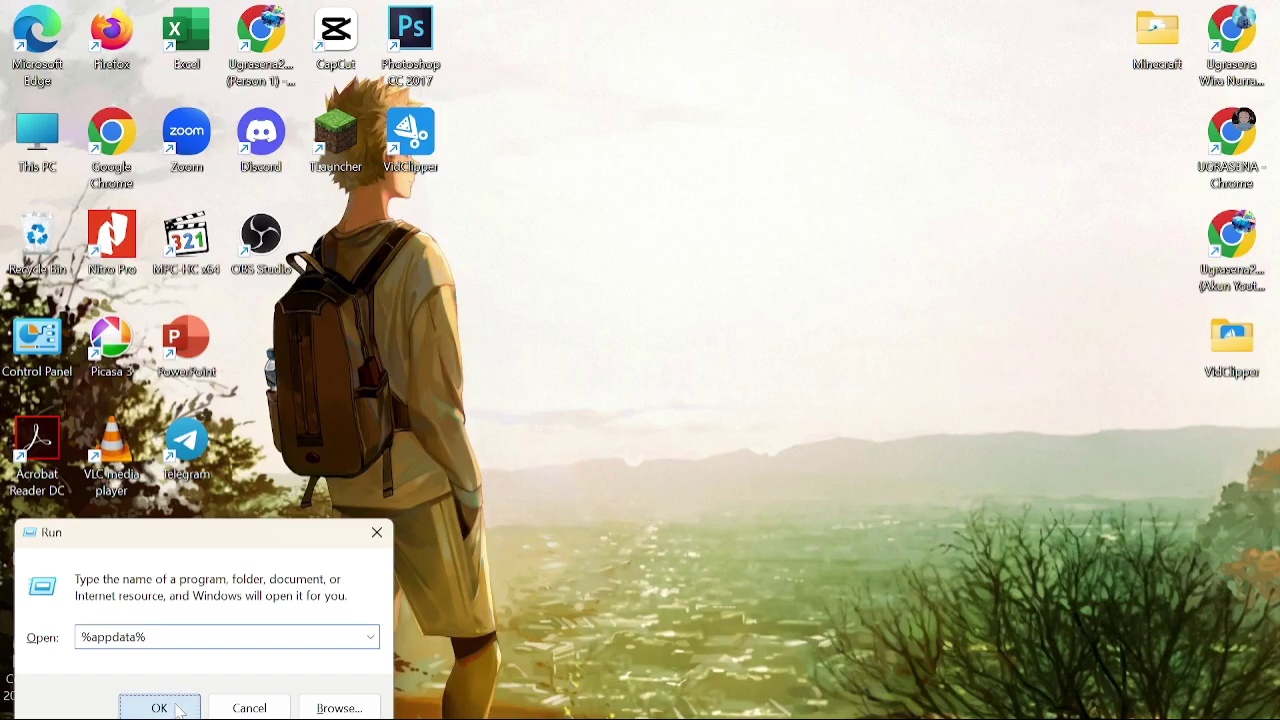
{"action": "left_click", "coordinate": [176, 708]}
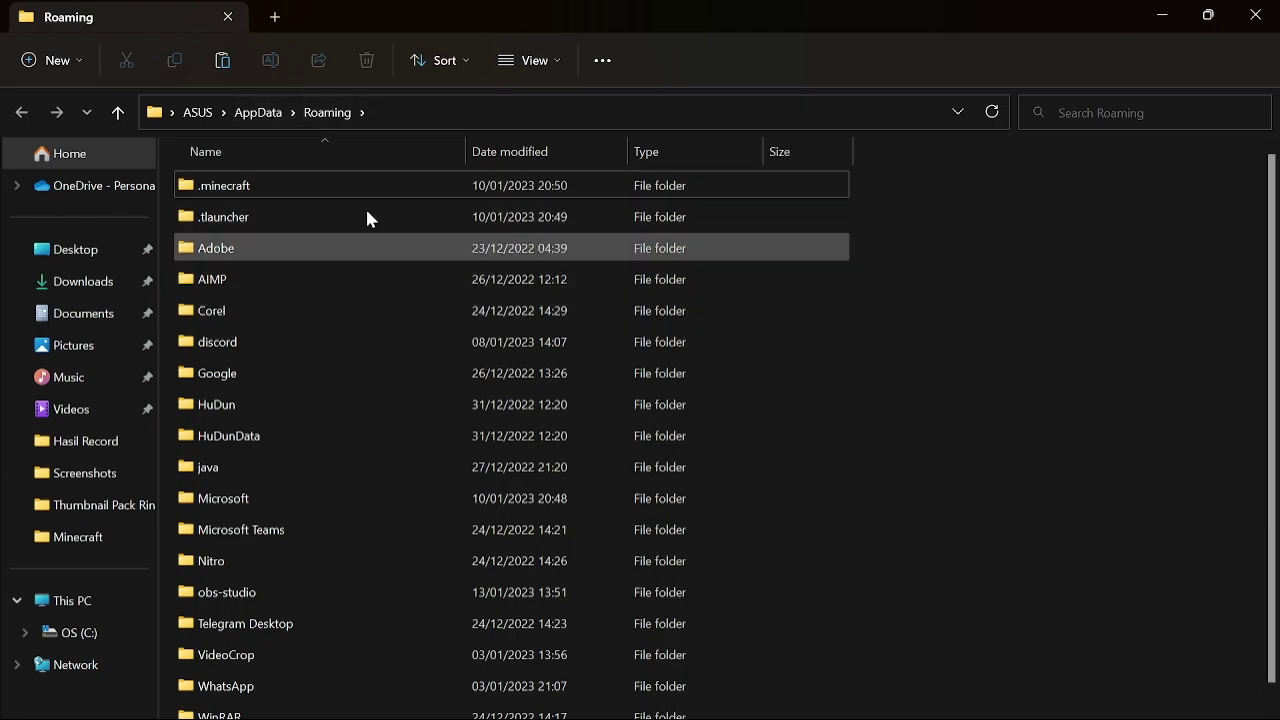
{"action": "left_click", "coordinate": [256, 112]}
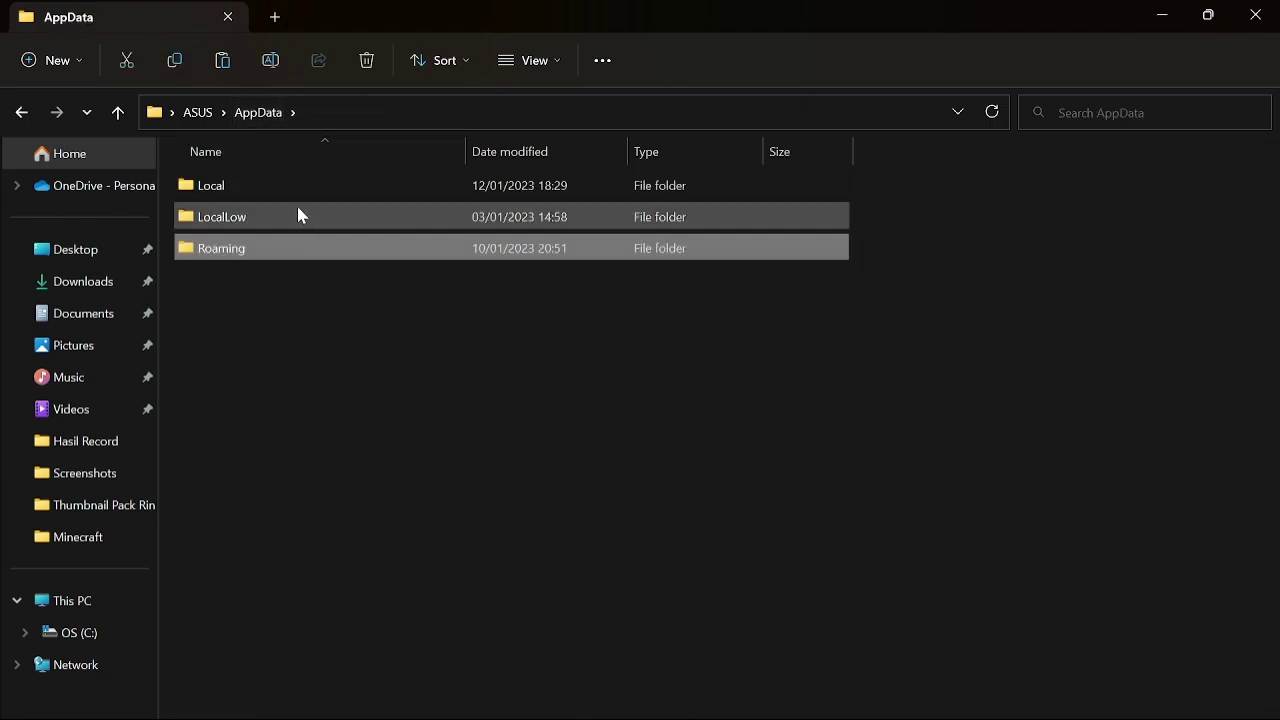
{"action": "double_click", "coordinate": [271, 190]}
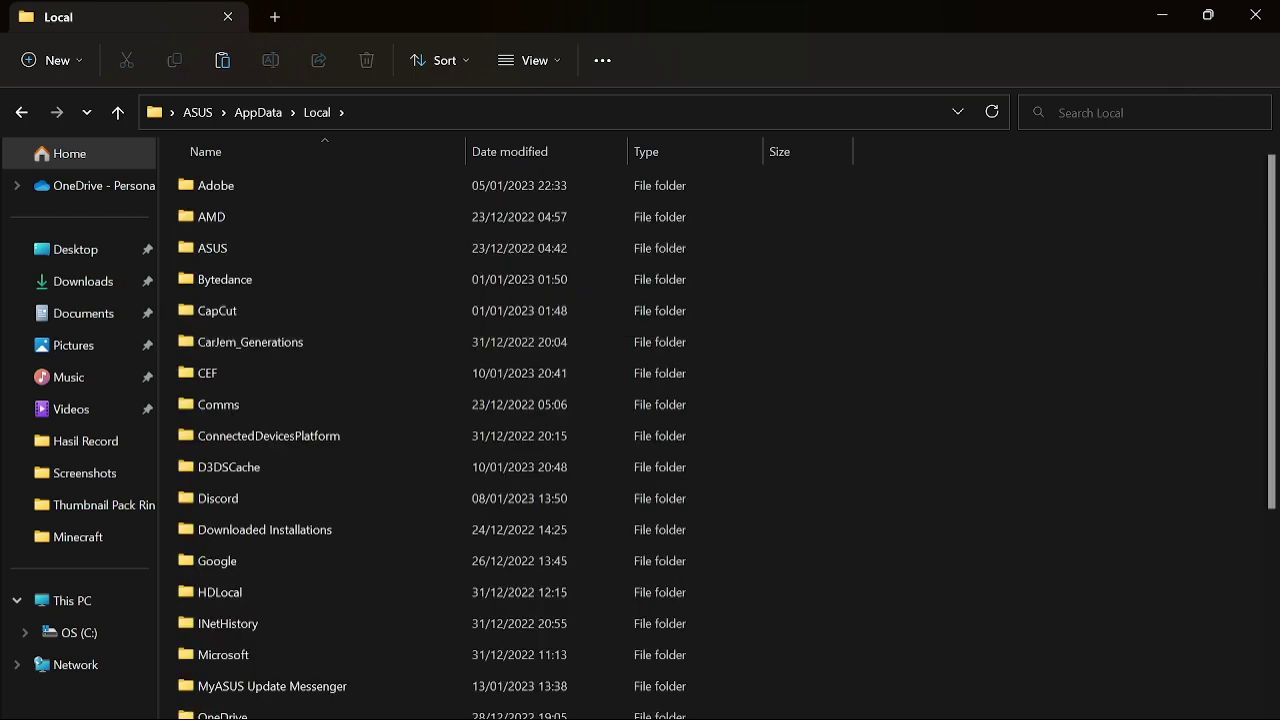
Step: Search the Local folder for minecraft and open the Microsoft.MinecraftUWP_8wekyb3d8bbwe folder
{"action": "type", "text": "mi"}
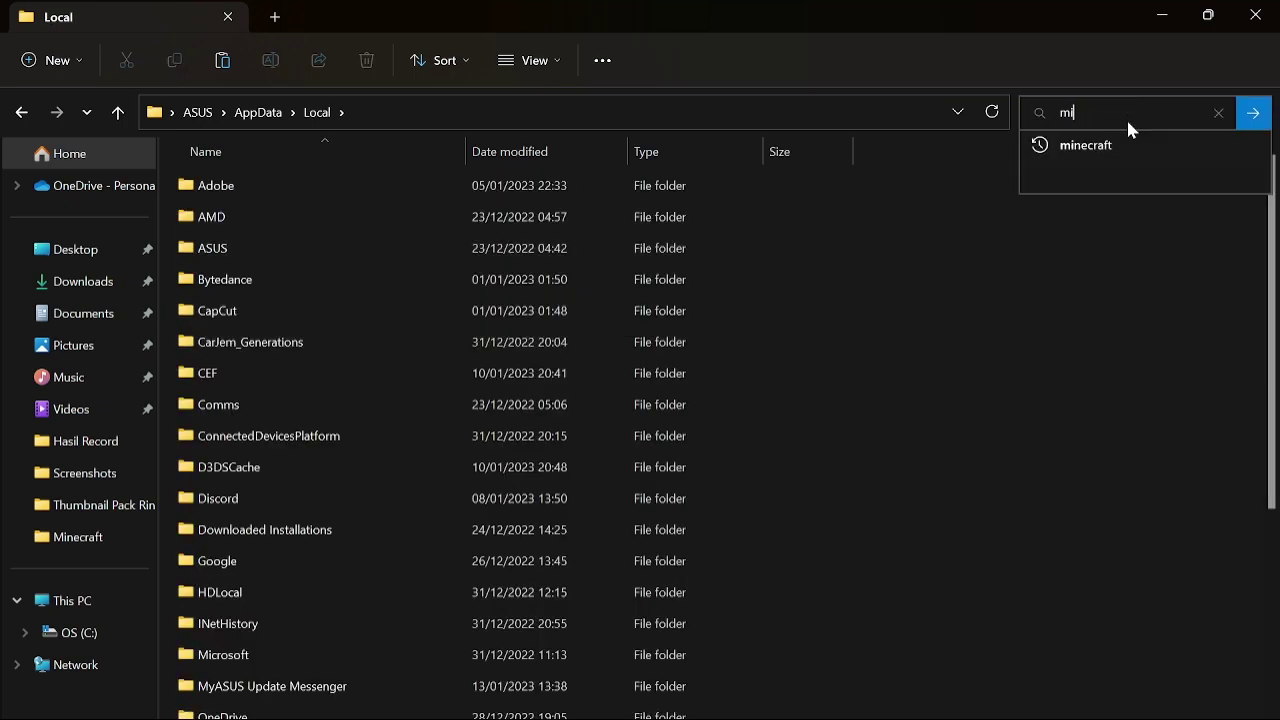
{"action": "type", "text": "ne"}
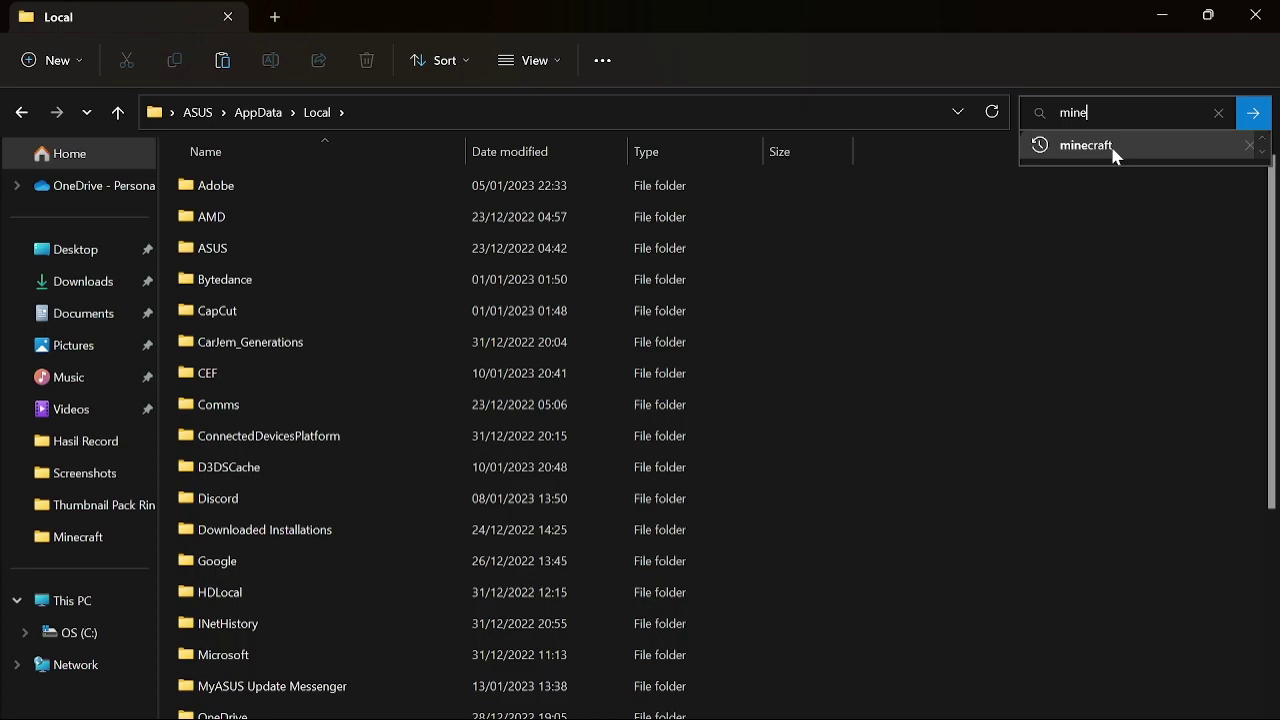
{"action": "left_click", "coordinate": [1094, 152]}
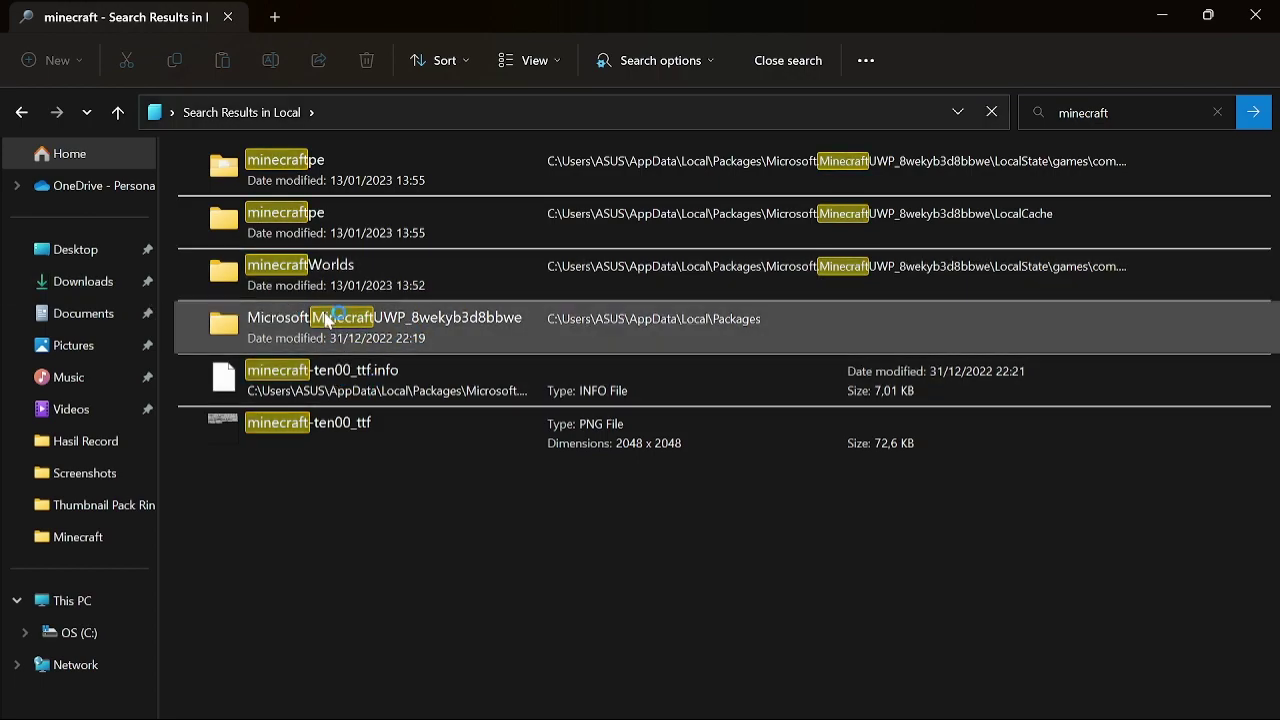
{"action": "double_click", "coordinate": [327, 322]}
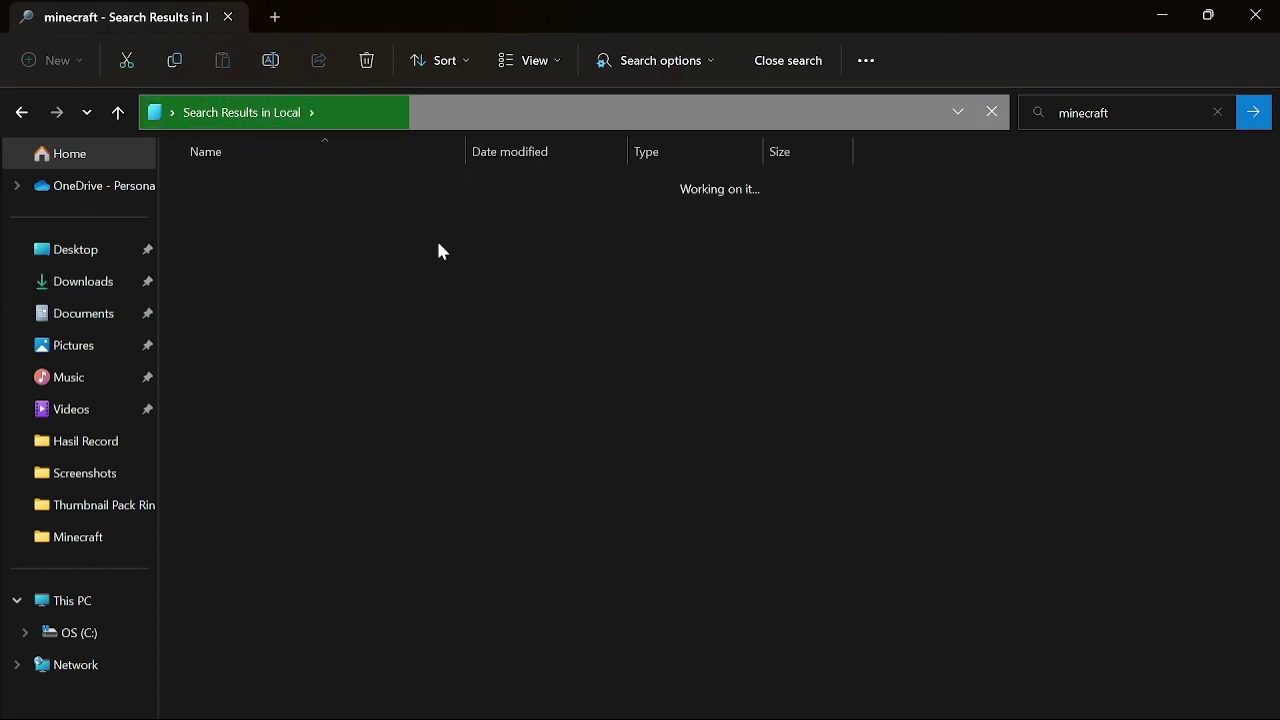
Step: Paste the cut BenyTweaks No Button folder into resource_packs, inside LocalState, games, com.mojang
{"action": "double_click", "coordinate": [318, 281]}
{"action": "left_click", "coordinate": [291, 224]}
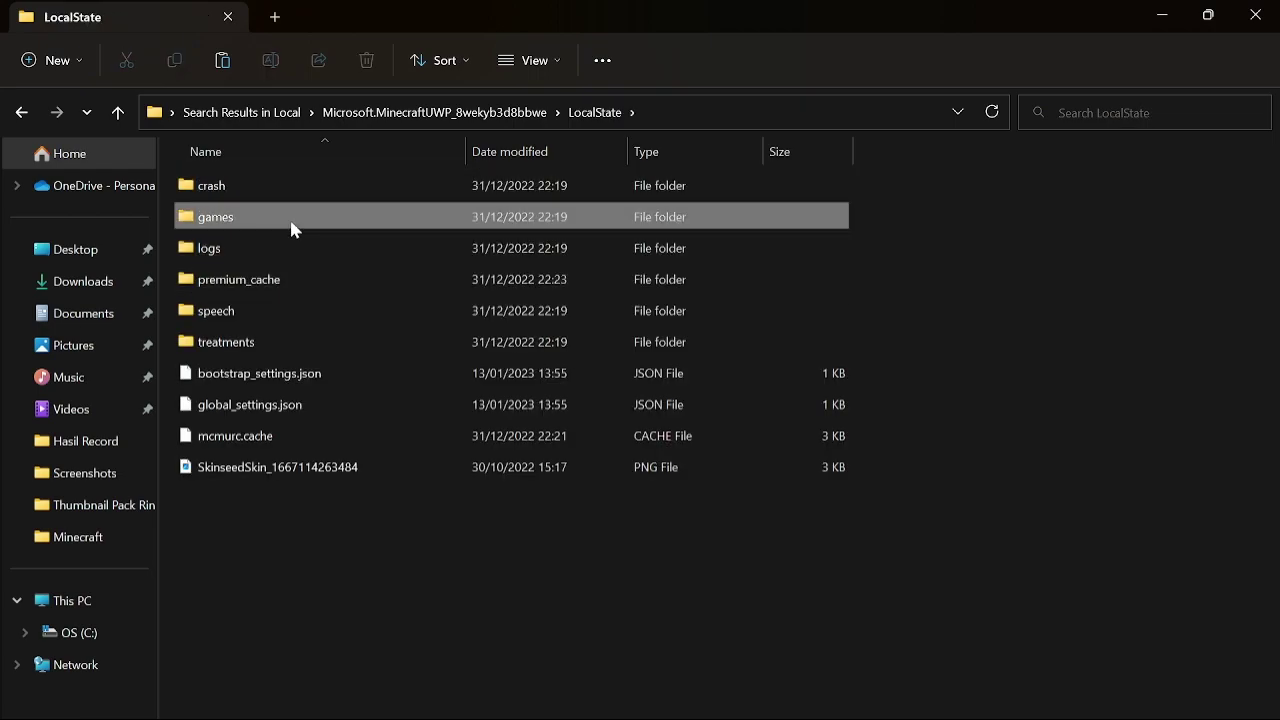
{"action": "double_click", "coordinate": [291, 226]}
{"action": "double_click", "coordinate": [293, 186]}
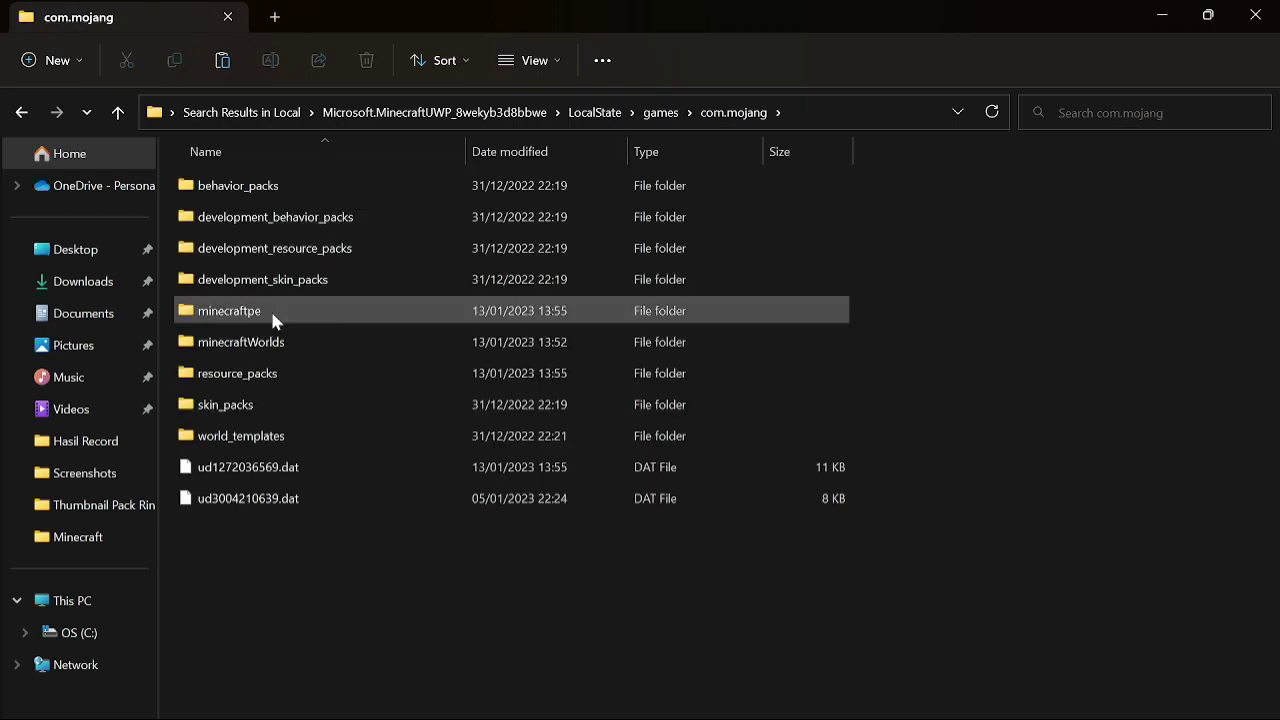
{"action": "double_click", "coordinate": [310, 373]}
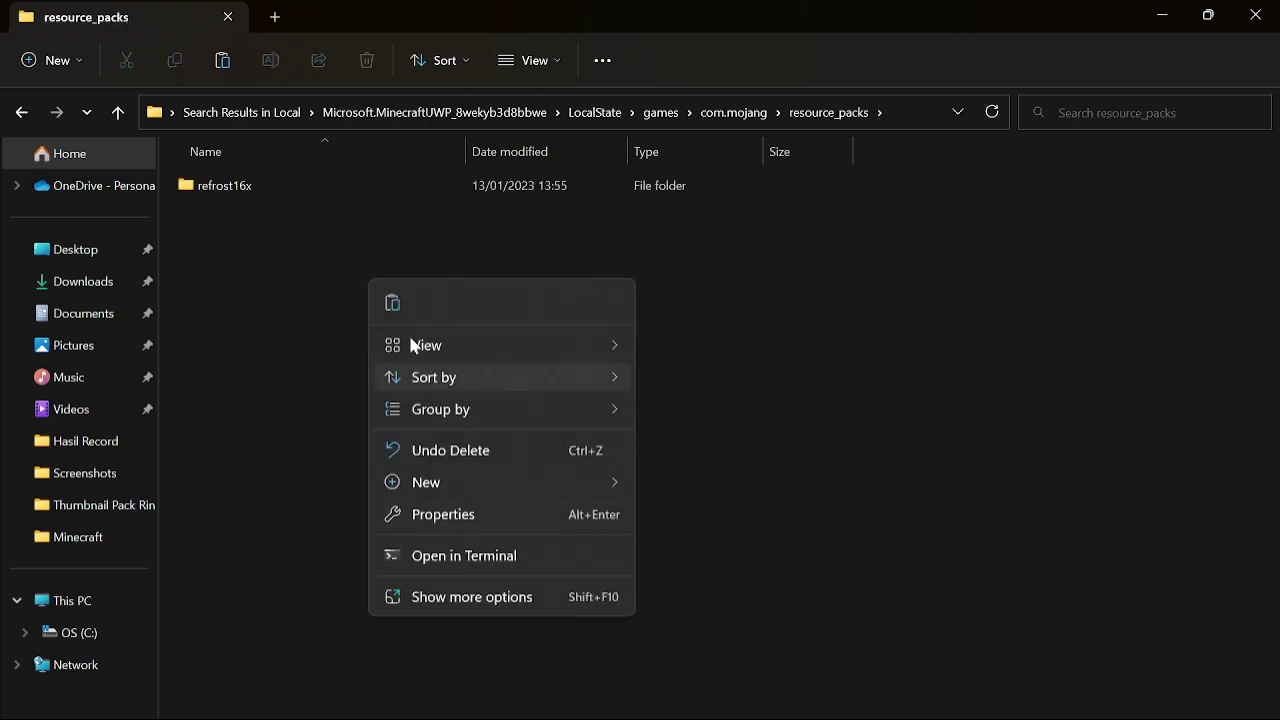
{"action": "left_click", "coordinate": [392, 302]}
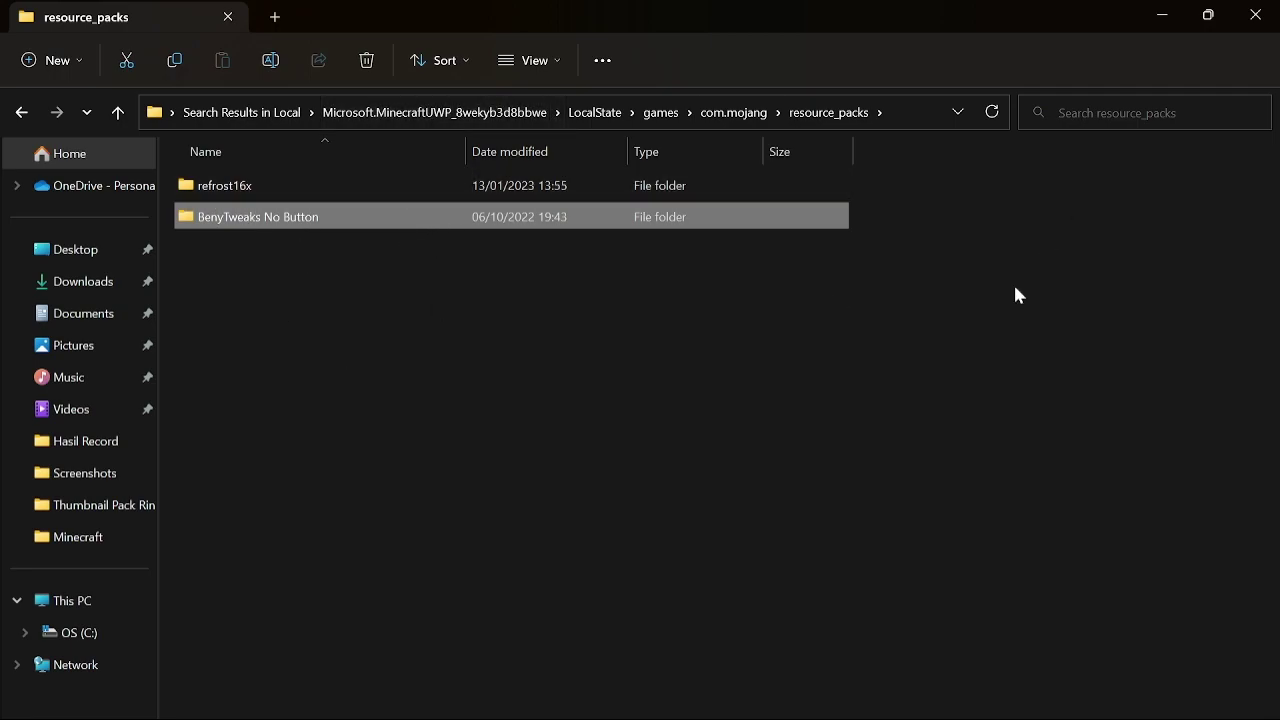
Step: Close the resource_packs window and extract the Map Review Texture PvP zip directly into Downloads with WinRAR
{"action": "left_click", "coordinate": [1259, 8]}
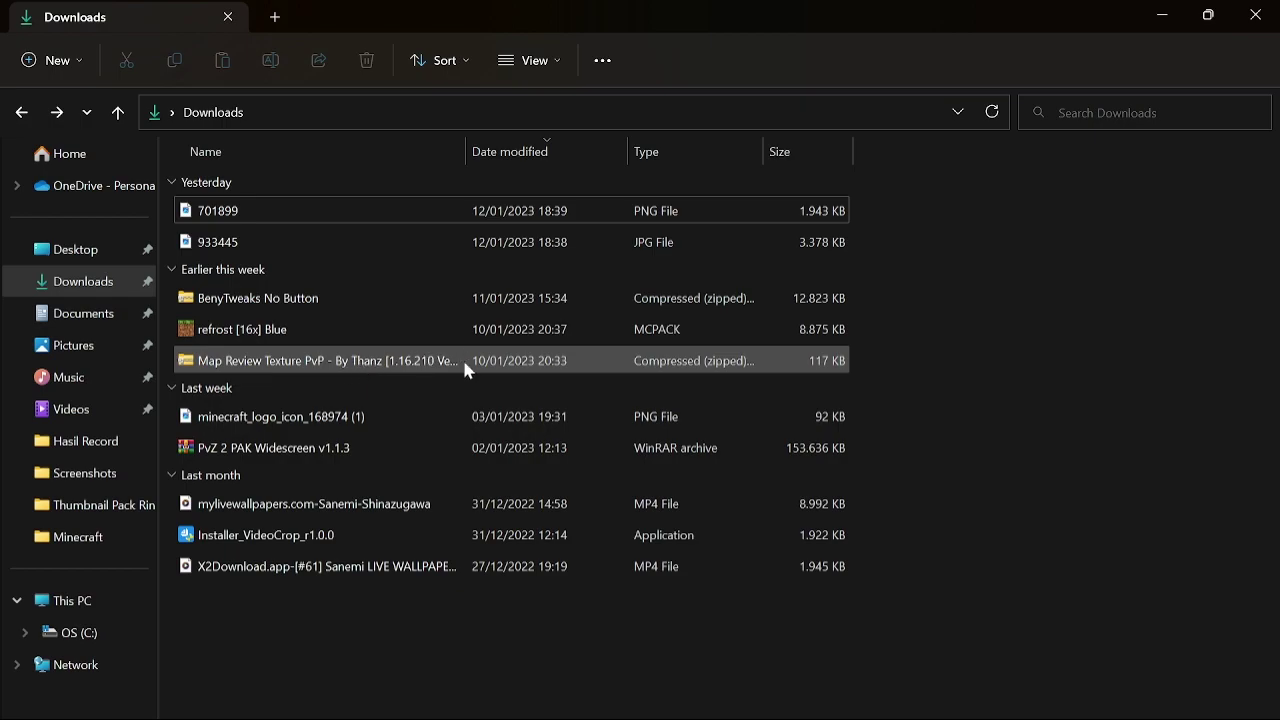
{"action": "left_click", "coordinate": [586, 366]}
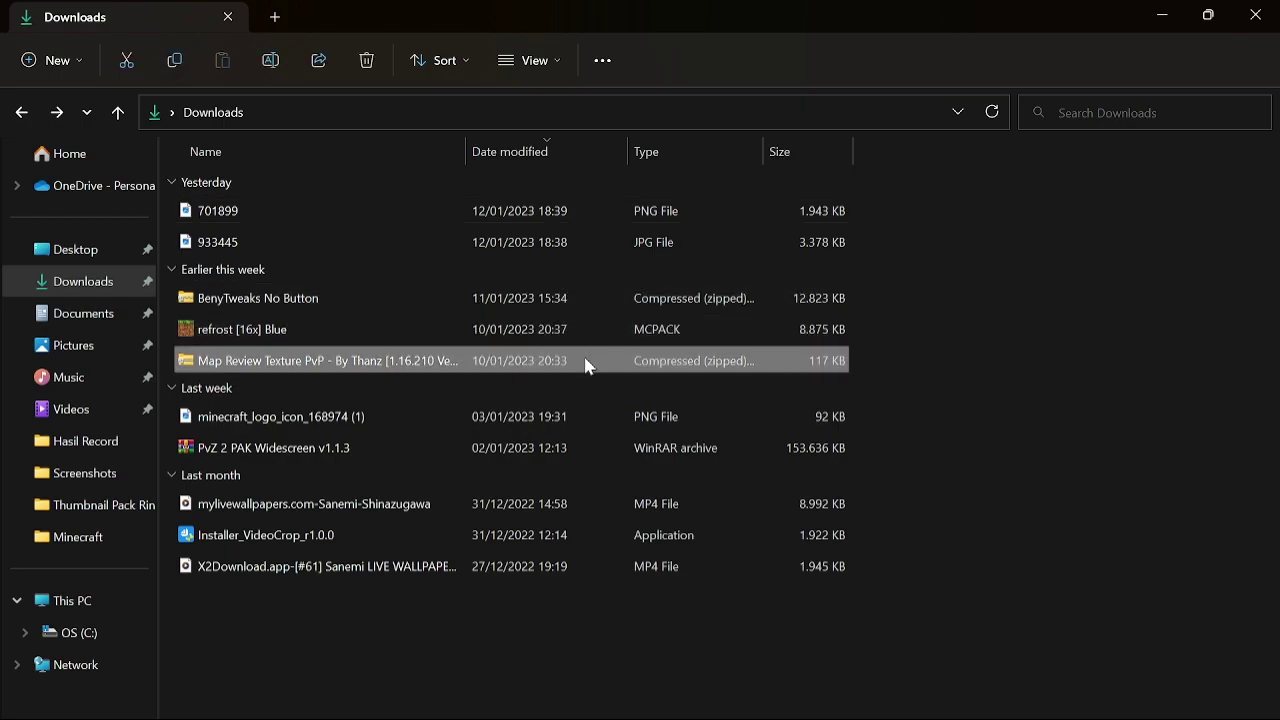
{"action": "right_click", "coordinate": [447, 364]}
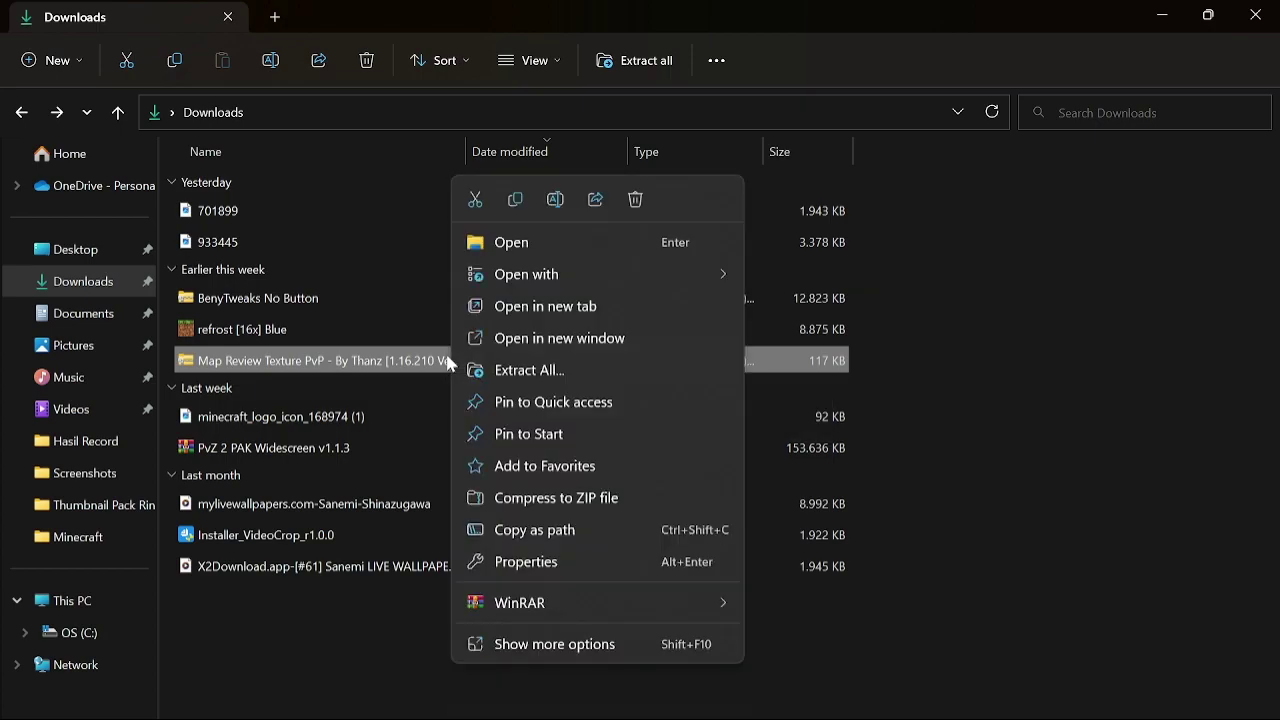
{"action": "mouse_move", "coordinate": [550, 602]}
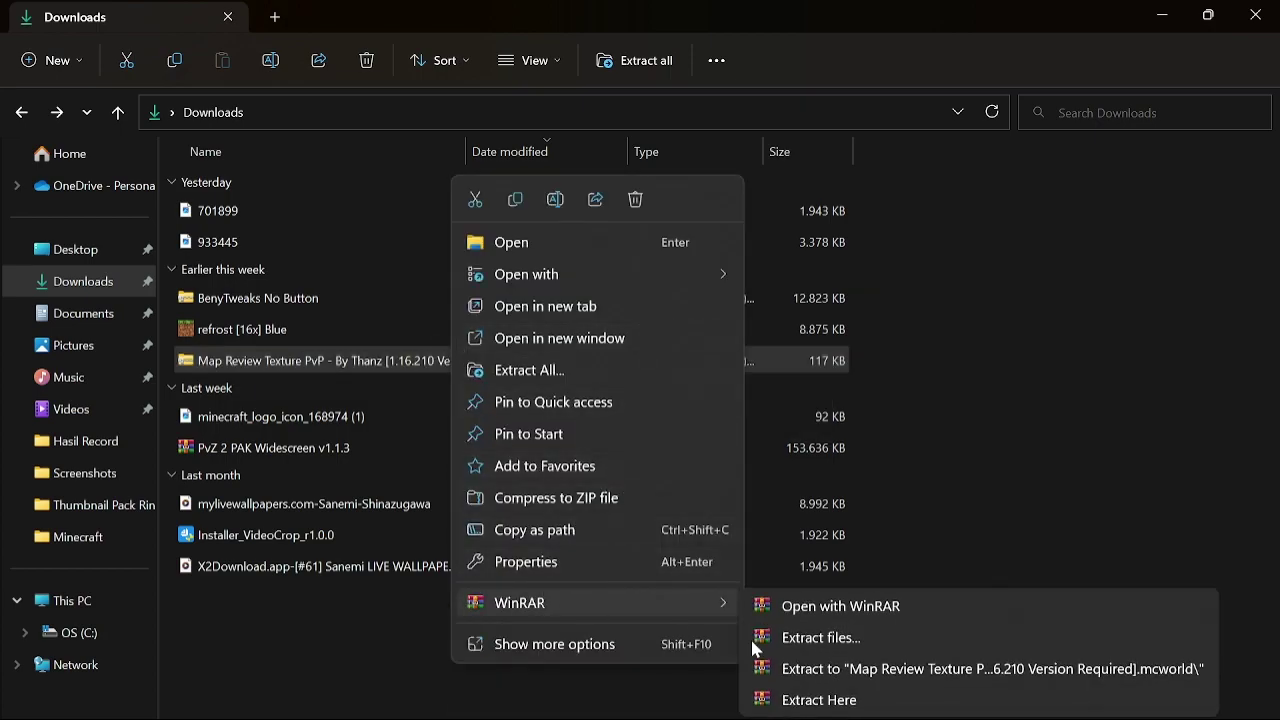
{"action": "left_click", "coordinate": [821, 700]}
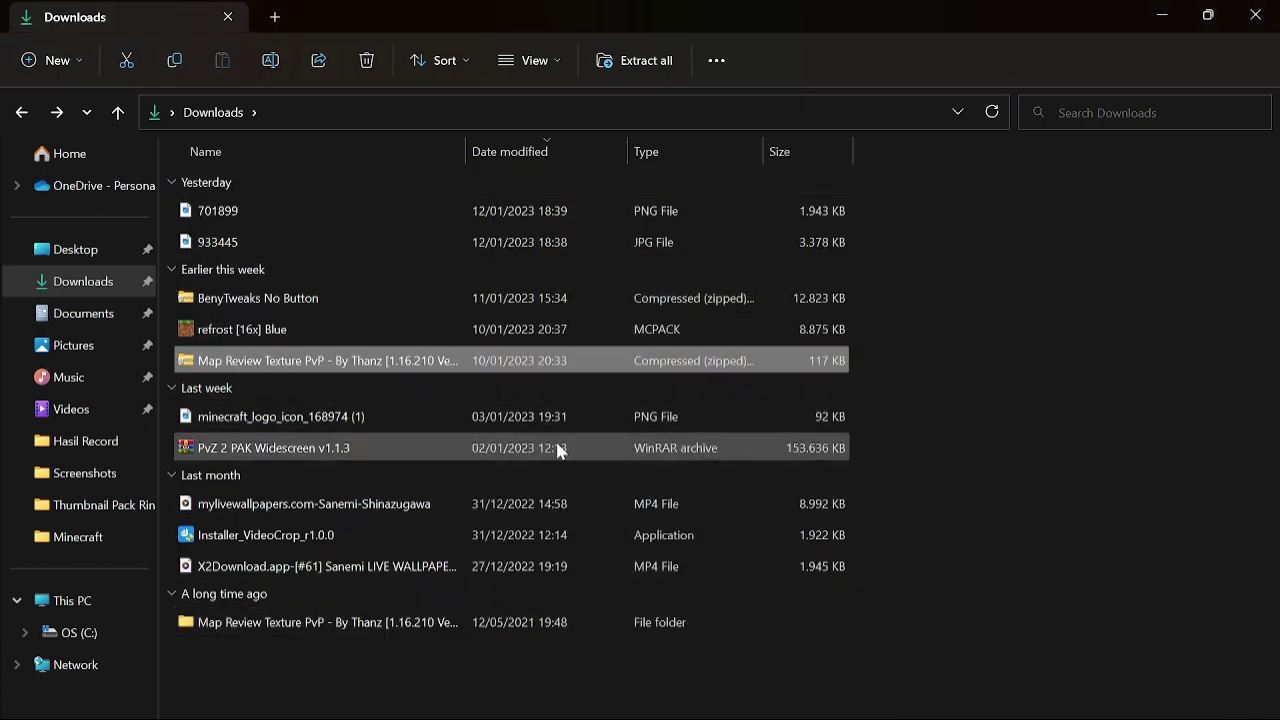
Step: Cut the extracted Map Review Texture PvP folder and close the Downloads window
{"action": "left_click", "coordinate": [431, 625]}
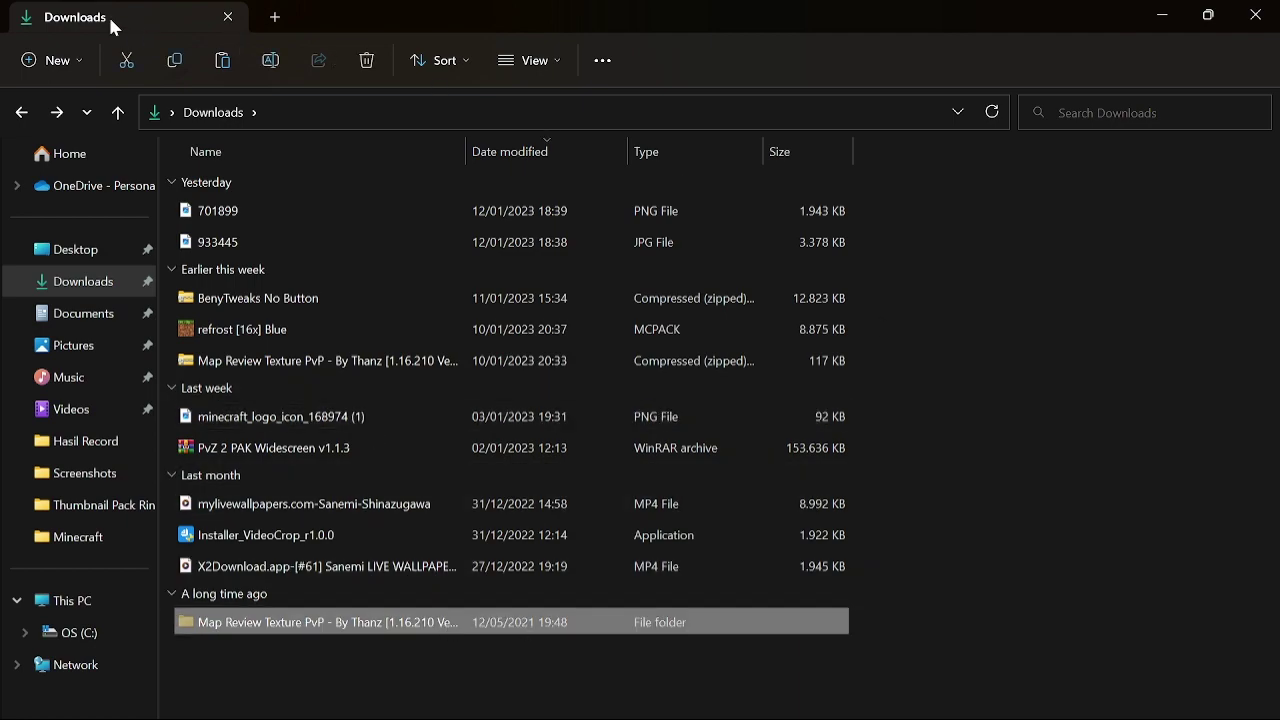
{"action": "left_click", "coordinate": [1255, 15]}
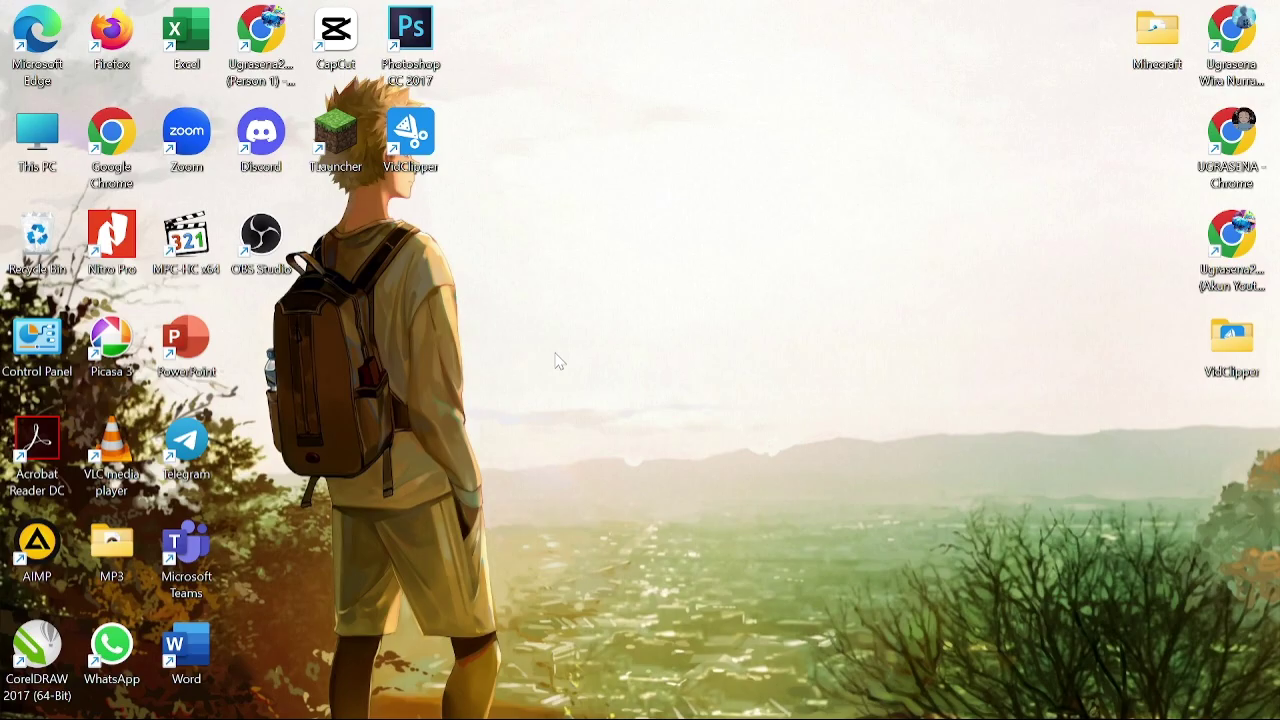
Step: Run %appdata% and move from the Roaming folder to the Local folder inside AppData
{"action": "key", "text": "super+r"}
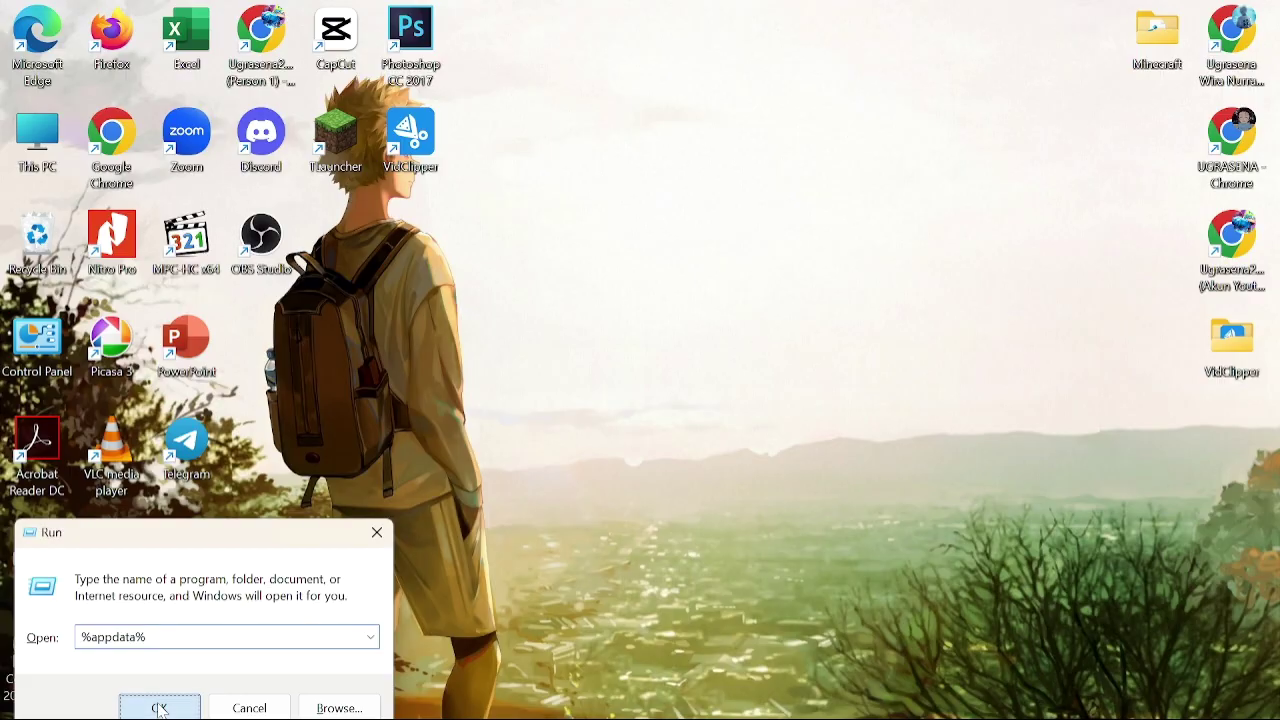
{"action": "left_click", "coordinate": [338, 693]}
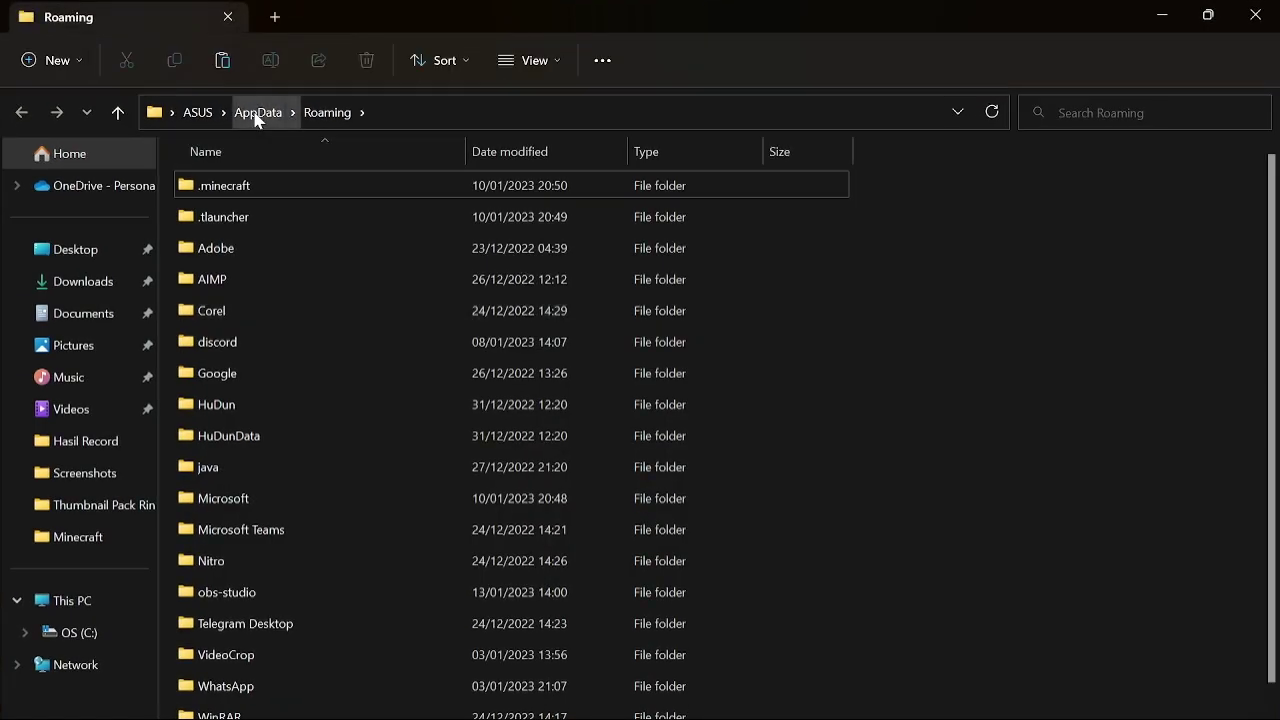
{"action": "left_click", "coordinate": [256, 114]}
{"action": "double_click", "coordinate": [231, 188]}
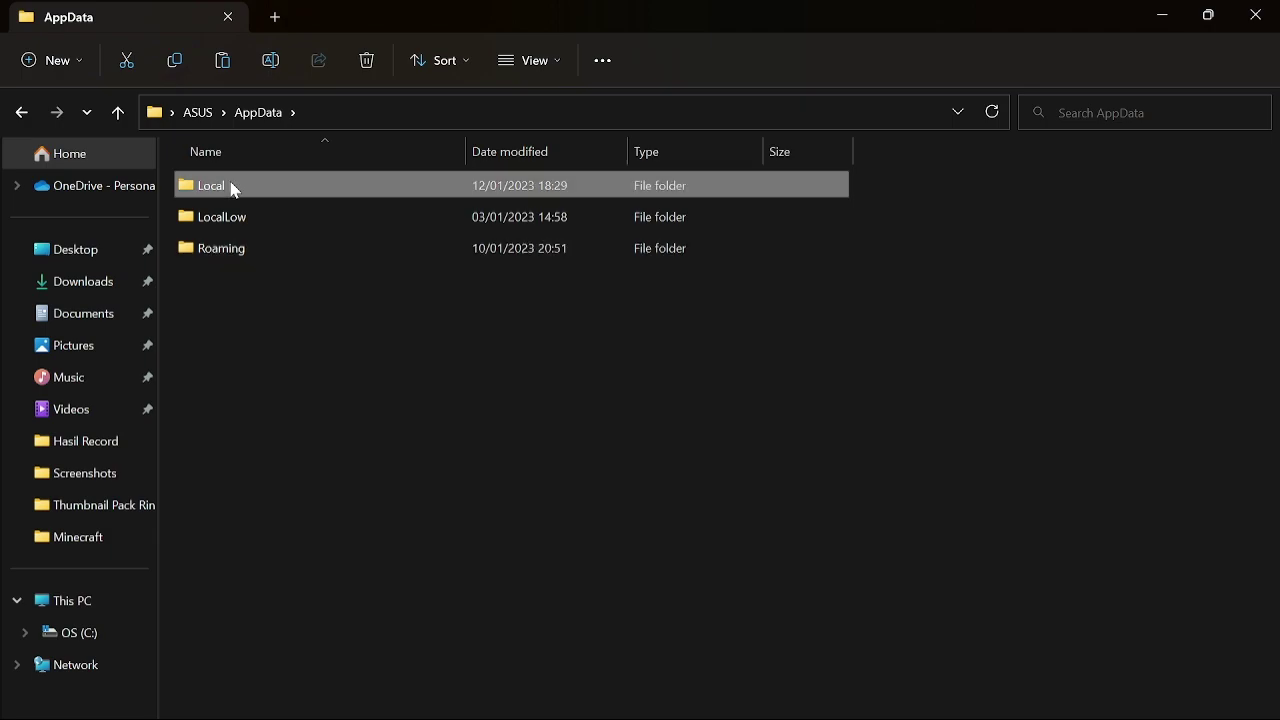
Step: Find the Microsoft.MinecraftUWP_8wekyb3d8bbwe folder by searching Local for minecraft, and open it
{"action": "left_click", "coordinate": [1141, 114]}
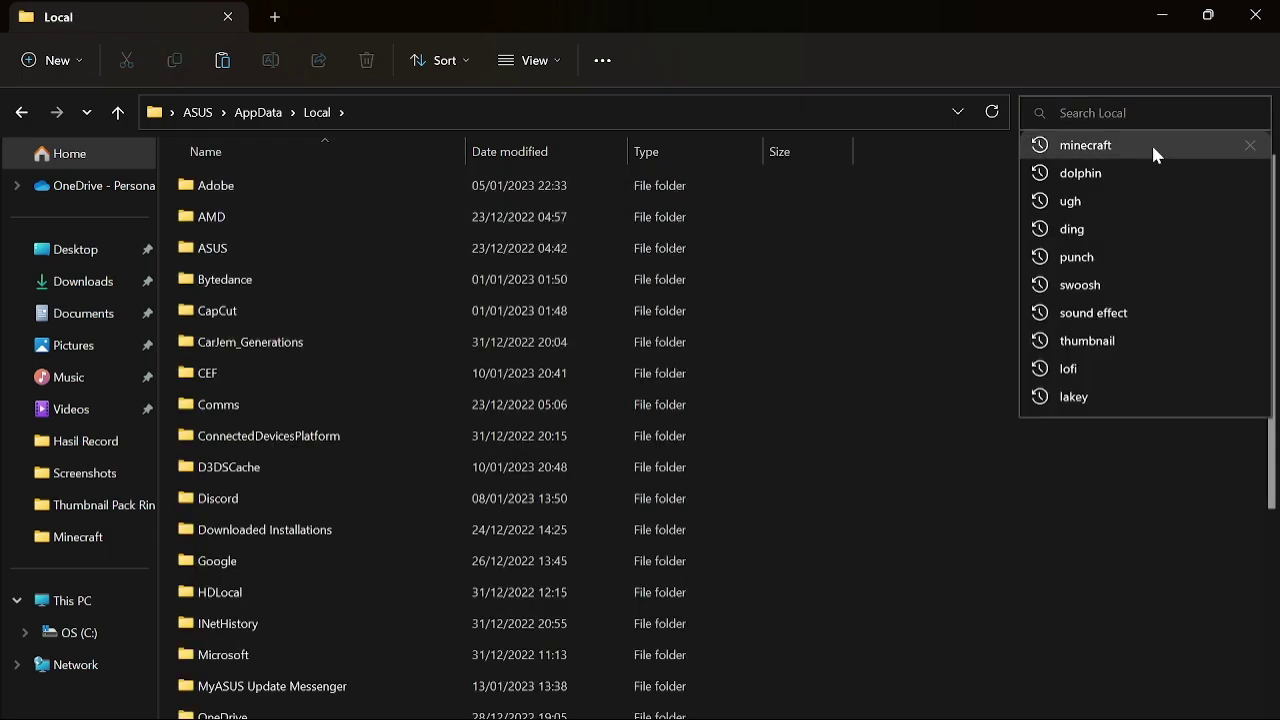
{"action": "left_click", "coordinate": [1151, 145]}
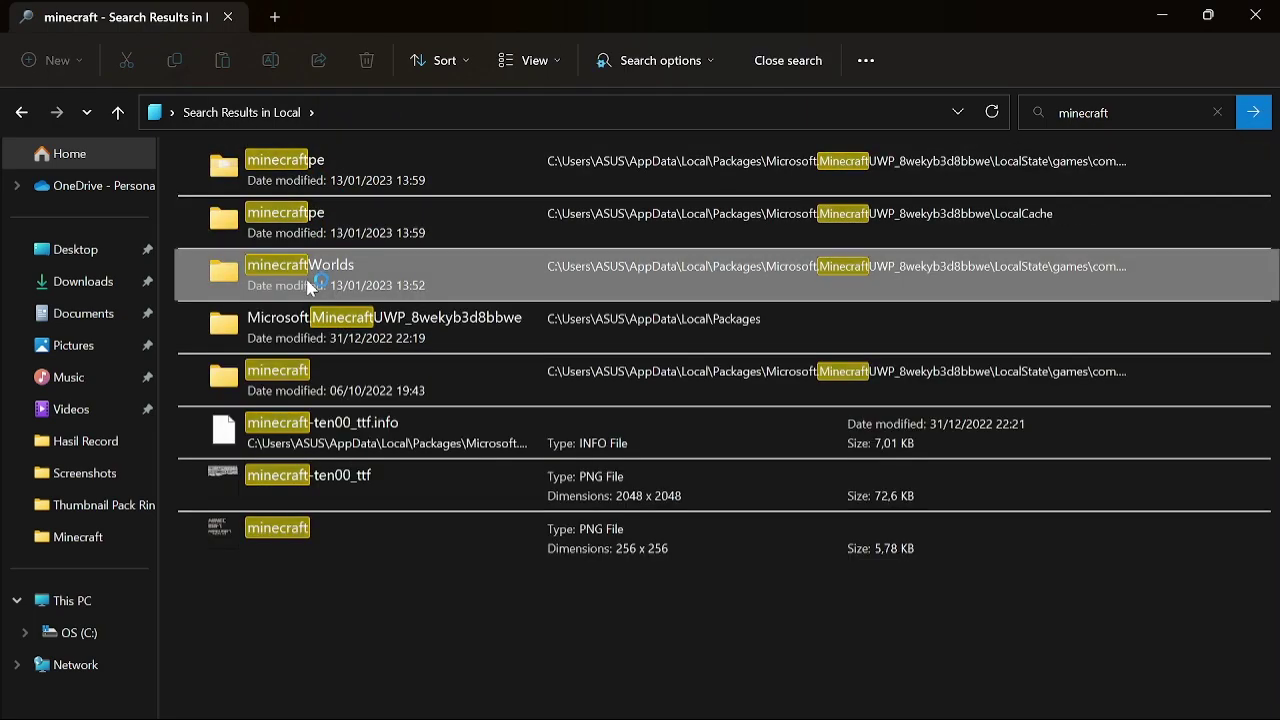
{"action": "left_click", "coordinate": [313, 322]}
{"action": "double_click", "coordinate": [313, 322]}
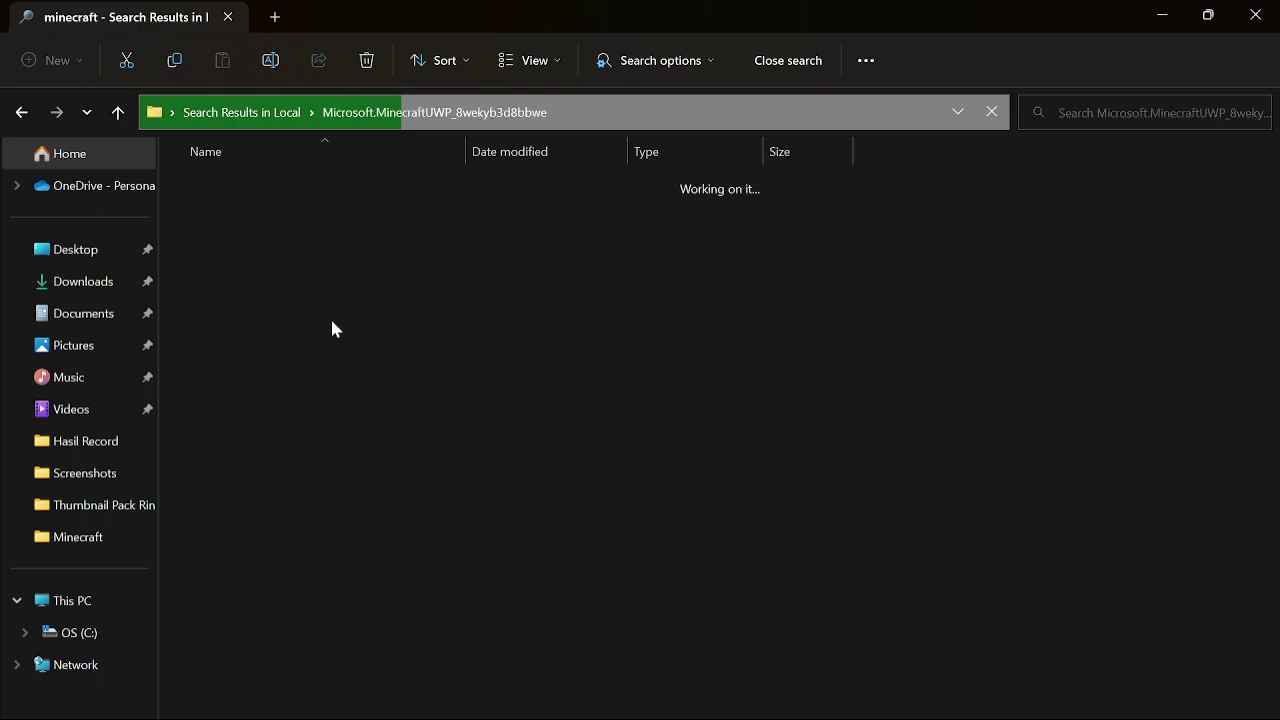
Step: Paste the cut map folder into minecraftWorlds, inside LocalState, games, com.mojang, and close the file window
{"action": "double_click", "coordinate": [330, 287]}
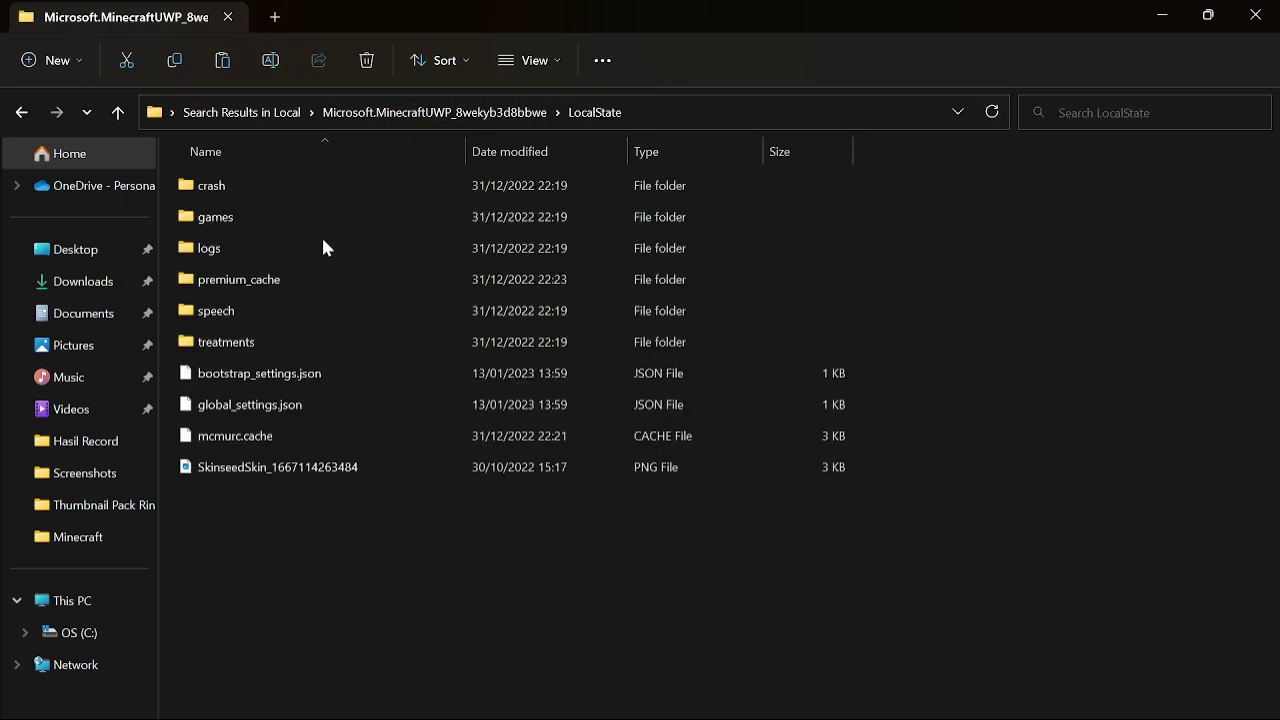
{"action": "double_click", "coordinate": [297, 215]}
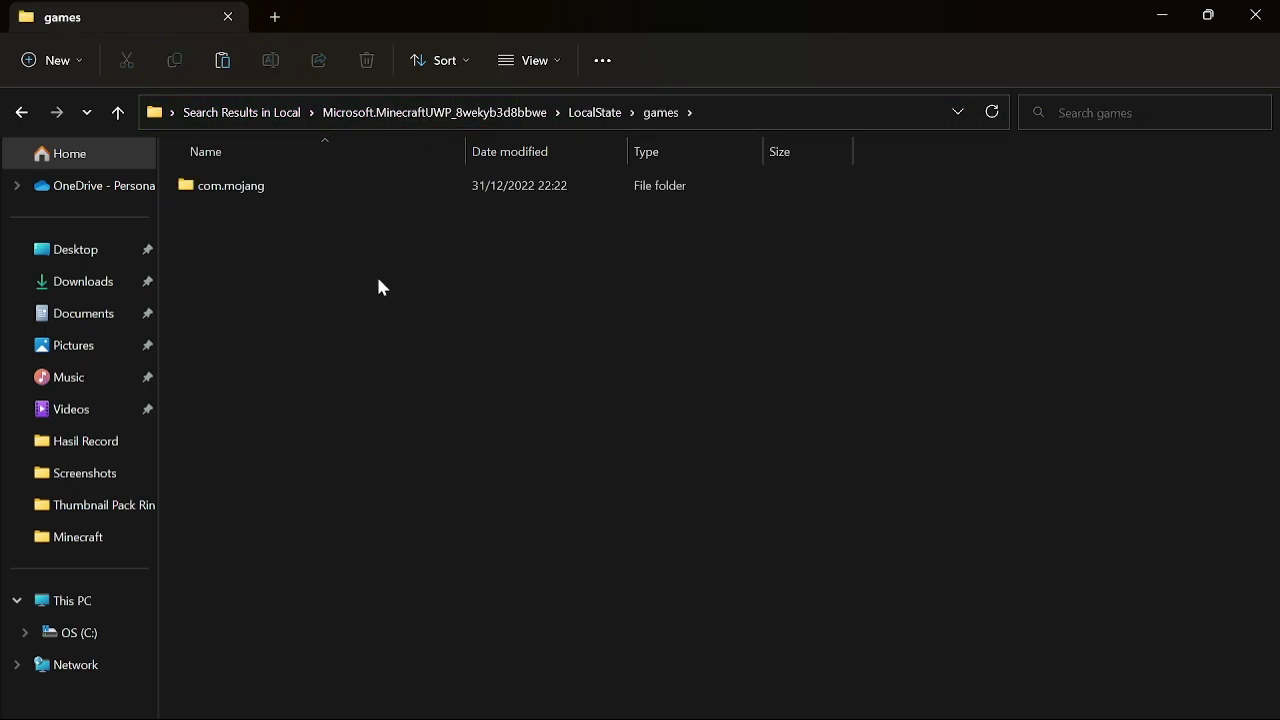
{"action": "double_click", "coordinate": [342, 195]}
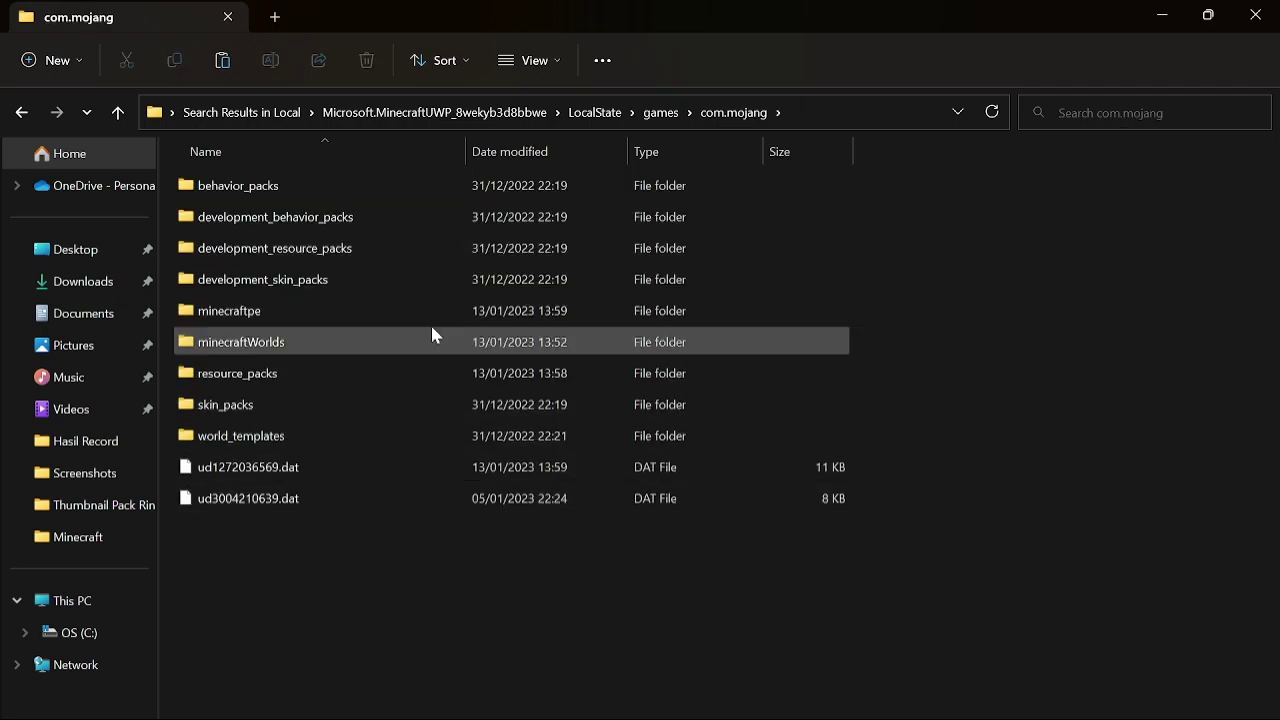
{"action": "left_click", "coordinate": [279, 344]}
{"action": "double_click", "coordinate": [279, 344]}
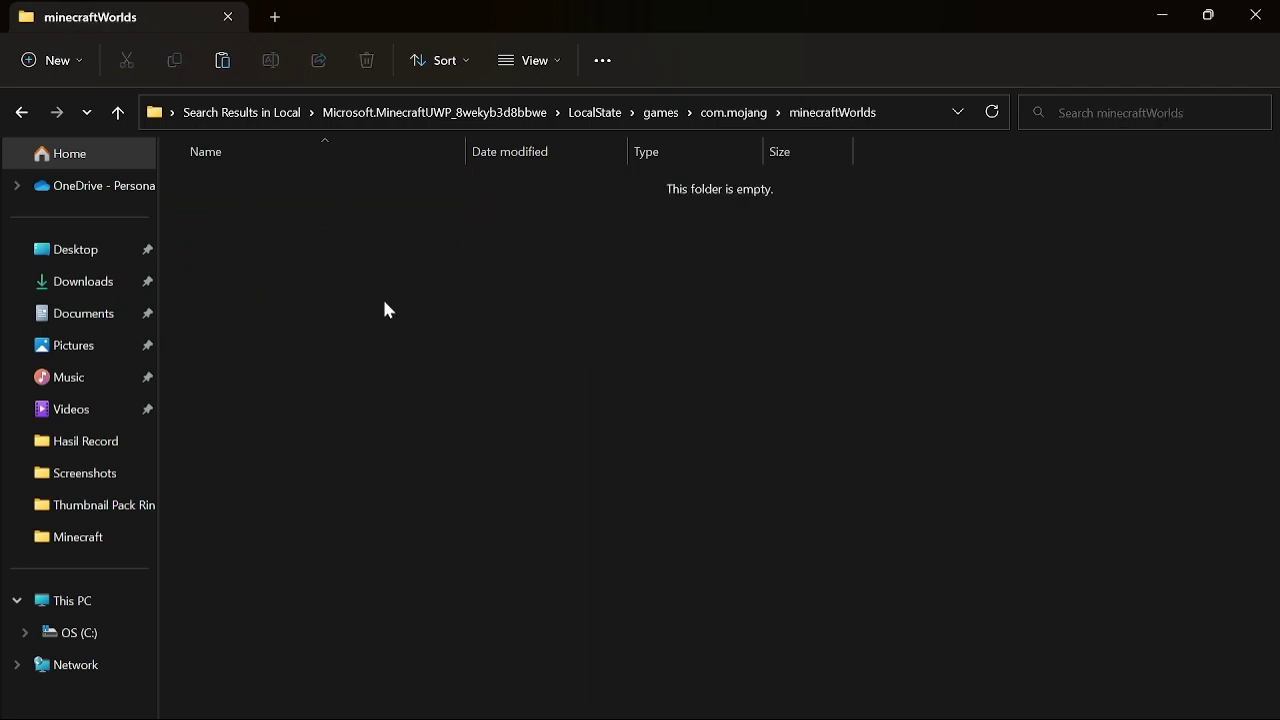
{"action": "right_click", "coordinate": [349, 256]}
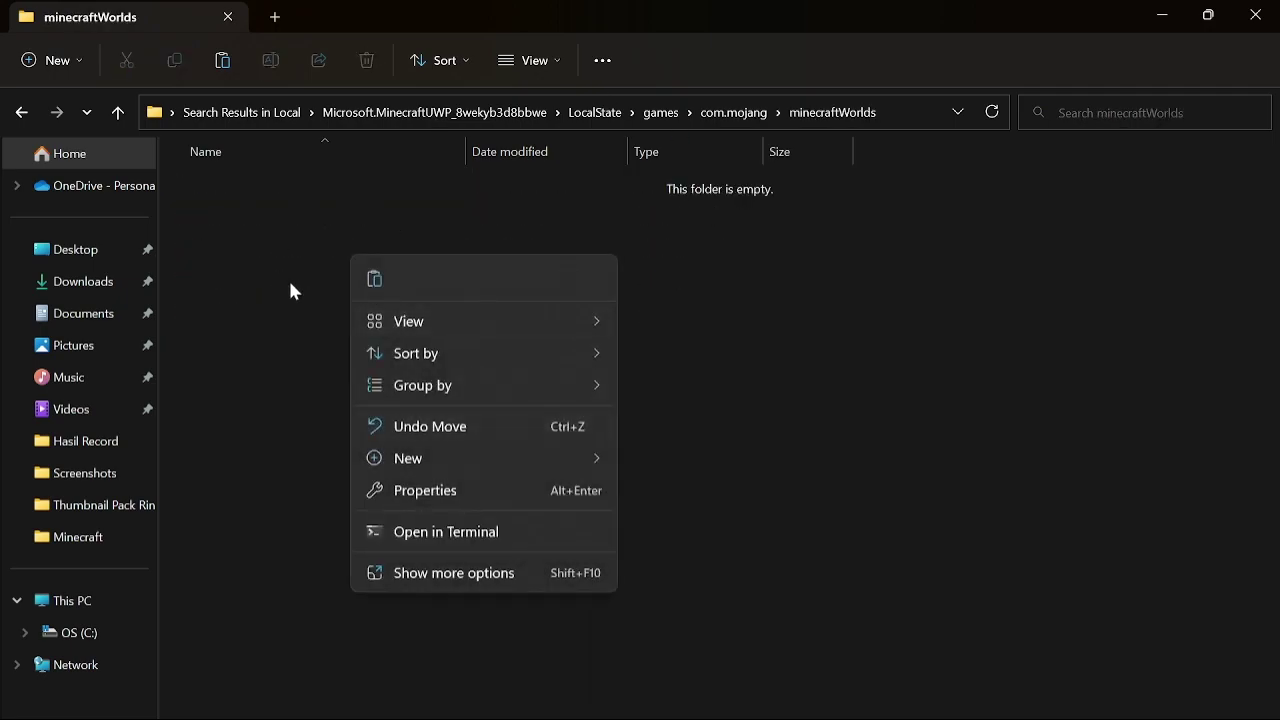
{"action": "left_click", "coordinate": [378, 278]}
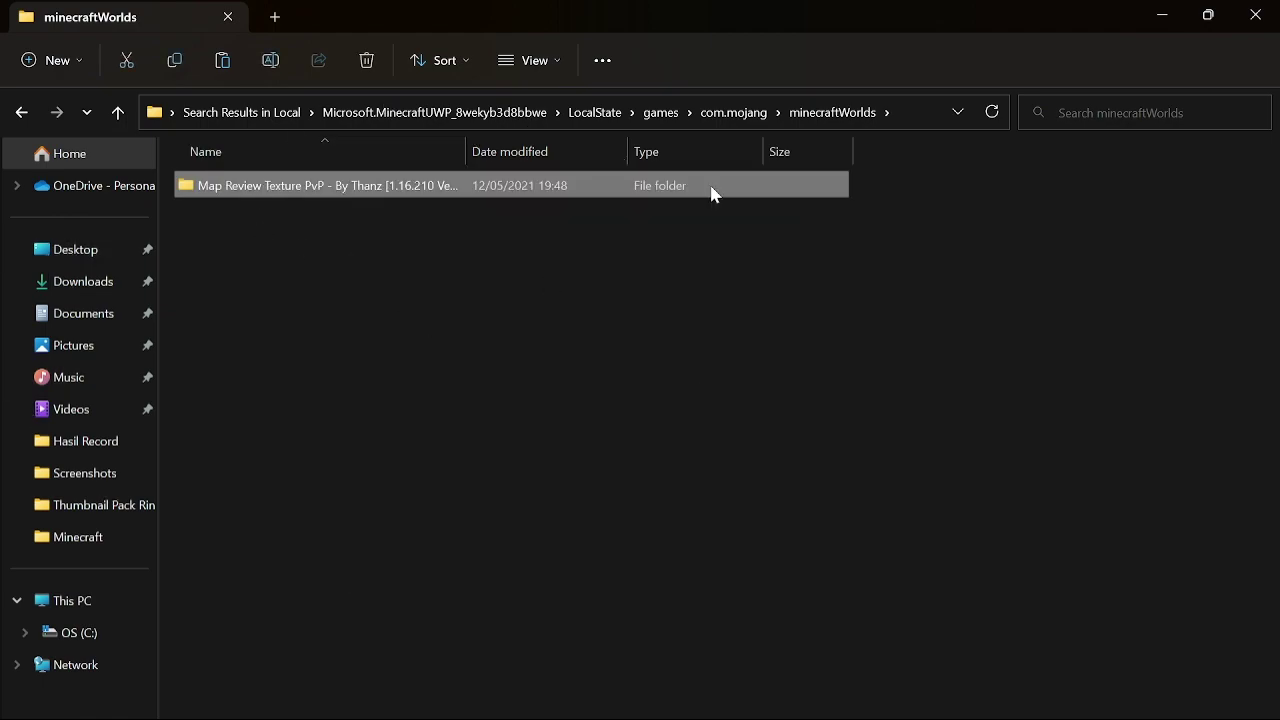
{"action": "left_click", "coordinate": [1256, 15]}
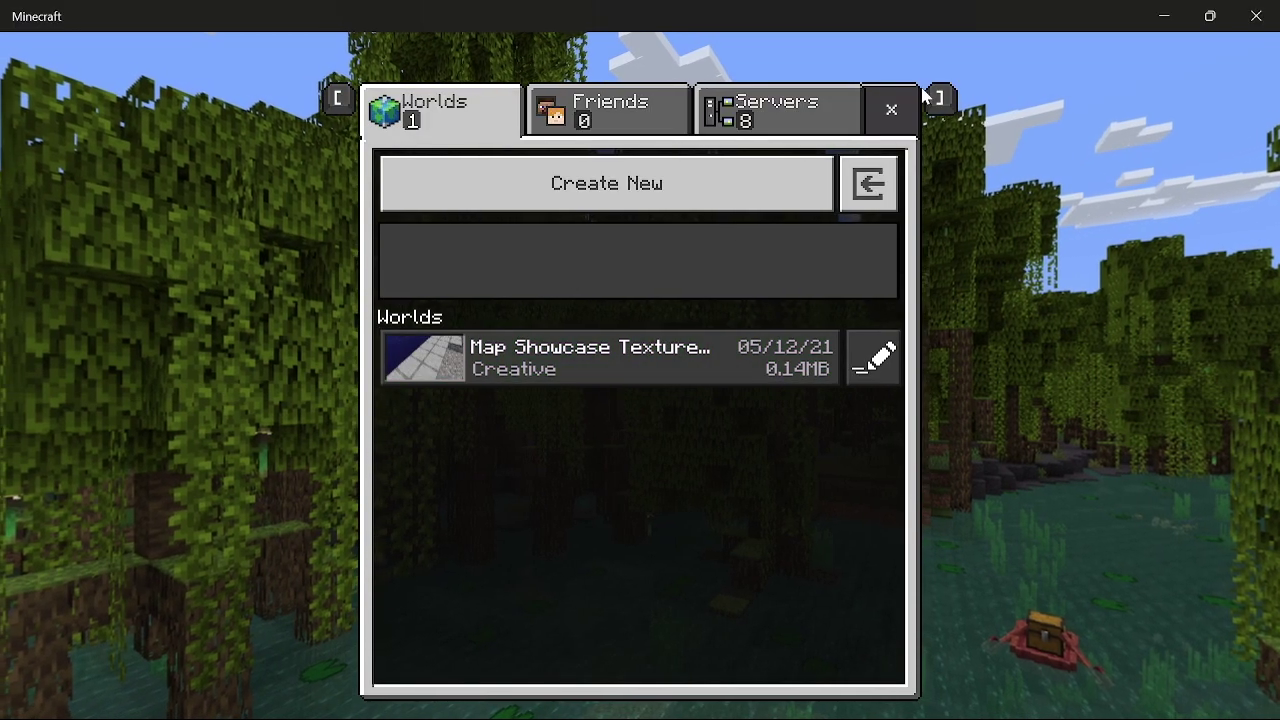
Step: Reload Minecraft's worlds list and start the Map Showcase Texture world, updating it with a backup copy
{"action": "left_click", "coordinate": [891, 109]}
{"action": "left_click", "coordinate": [640, 417]}
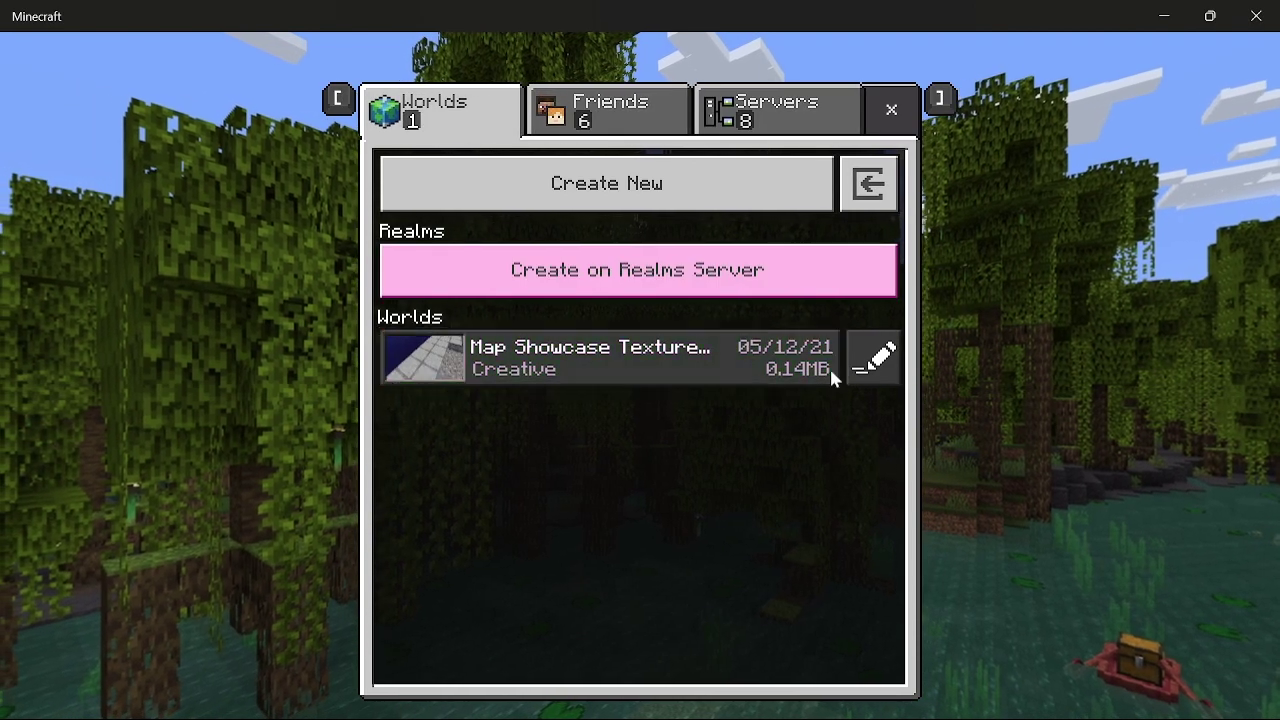
{"action": "left_click", "coordinate": [702, 375]}
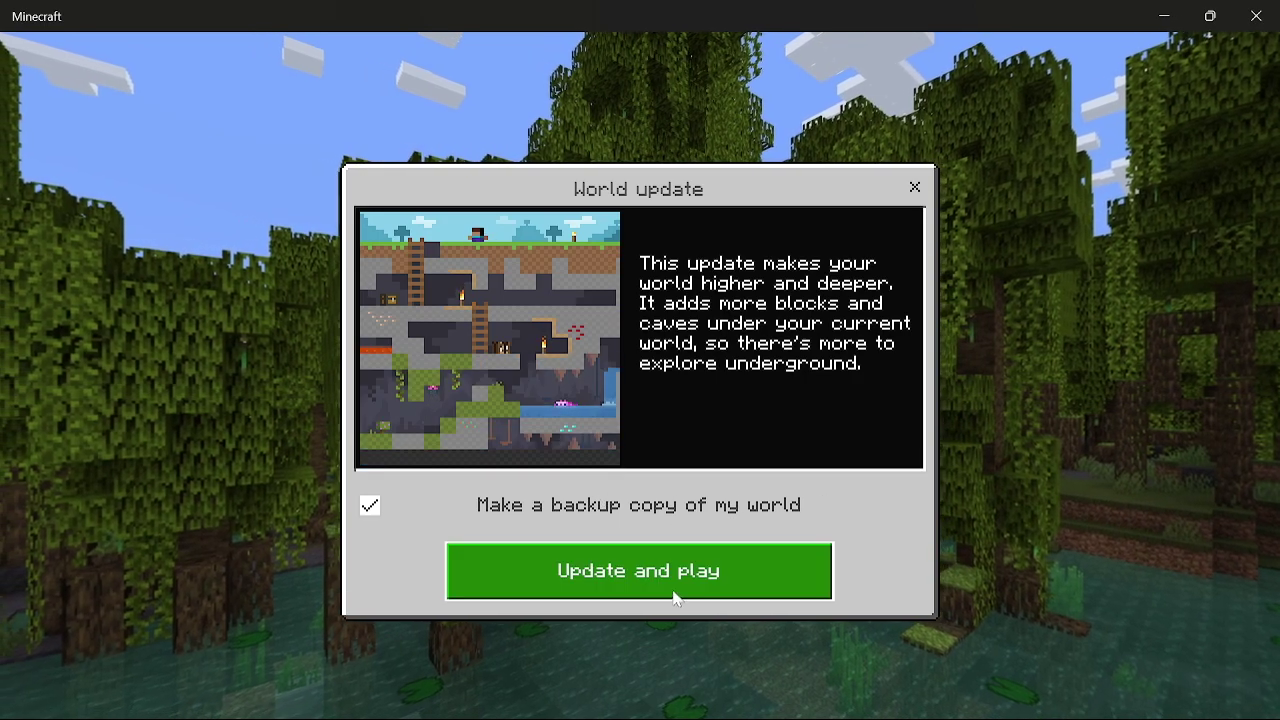
{"action": "left_click", "coordinate": [679, 596]}
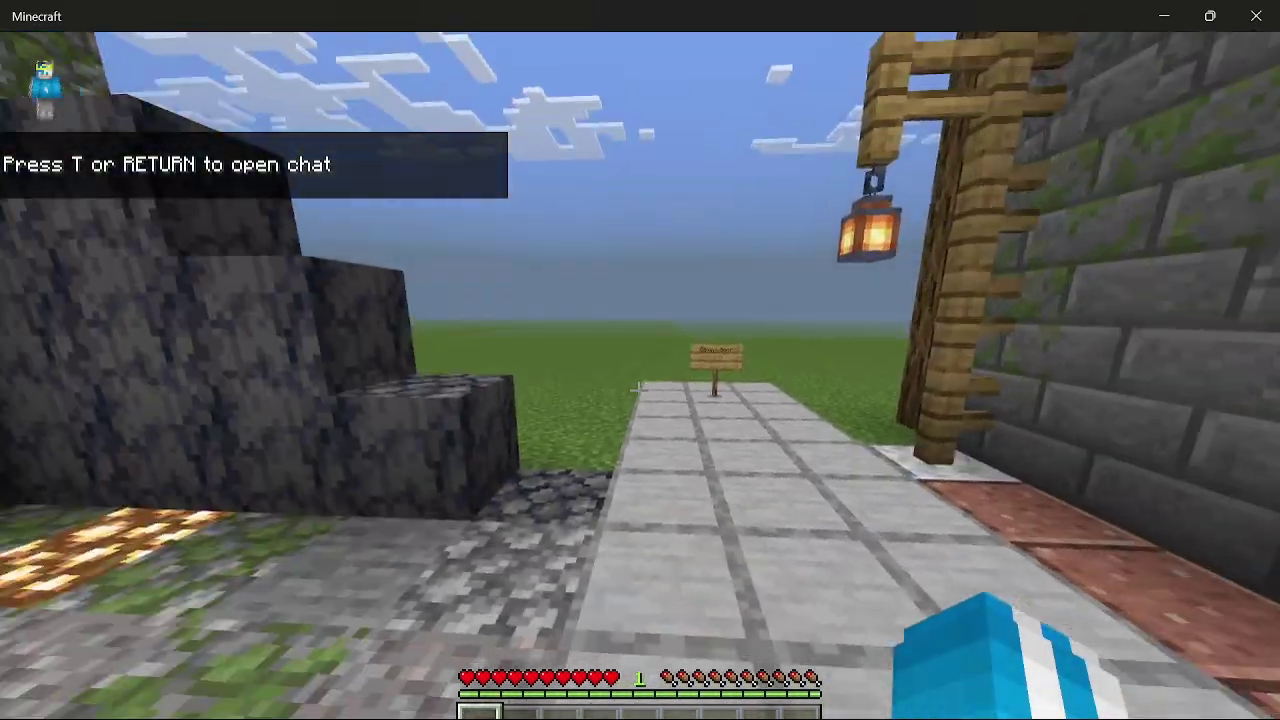
Step: Walk along the map's paved path past the block displays and switch to the third-person camera view
{"action": "key", "text": "w"}
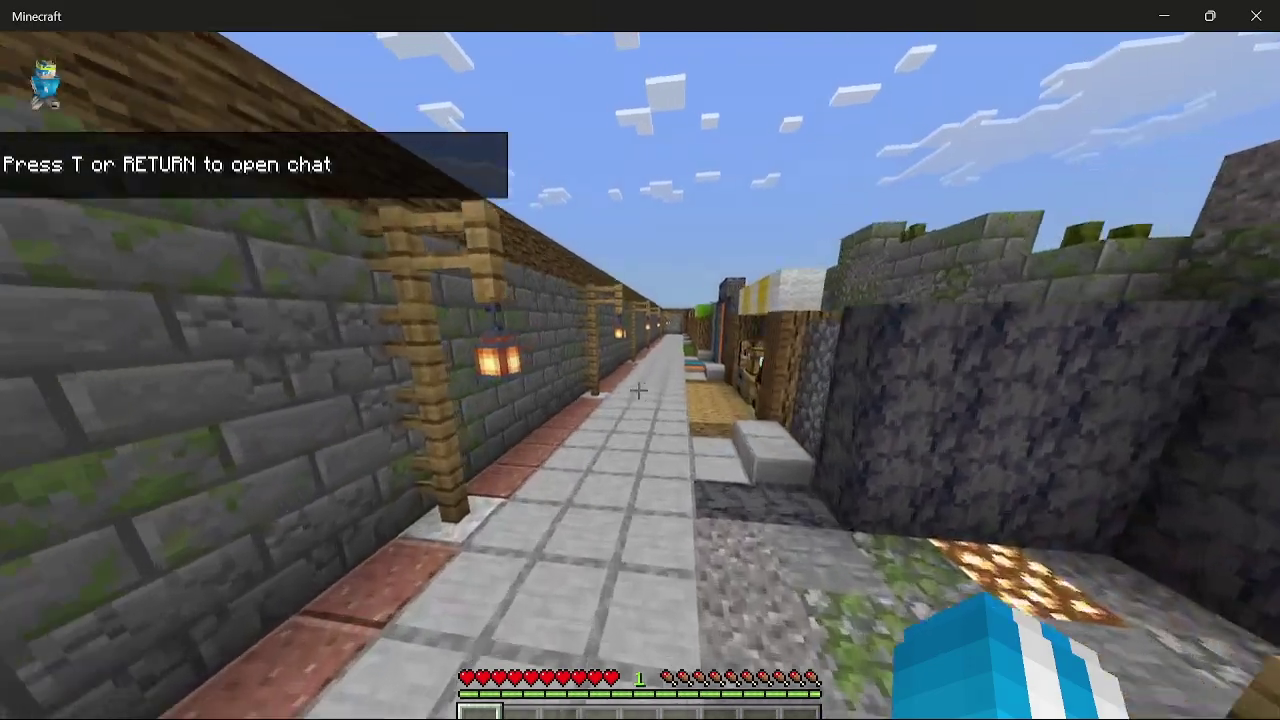
{"action": "key", "text": "w"}
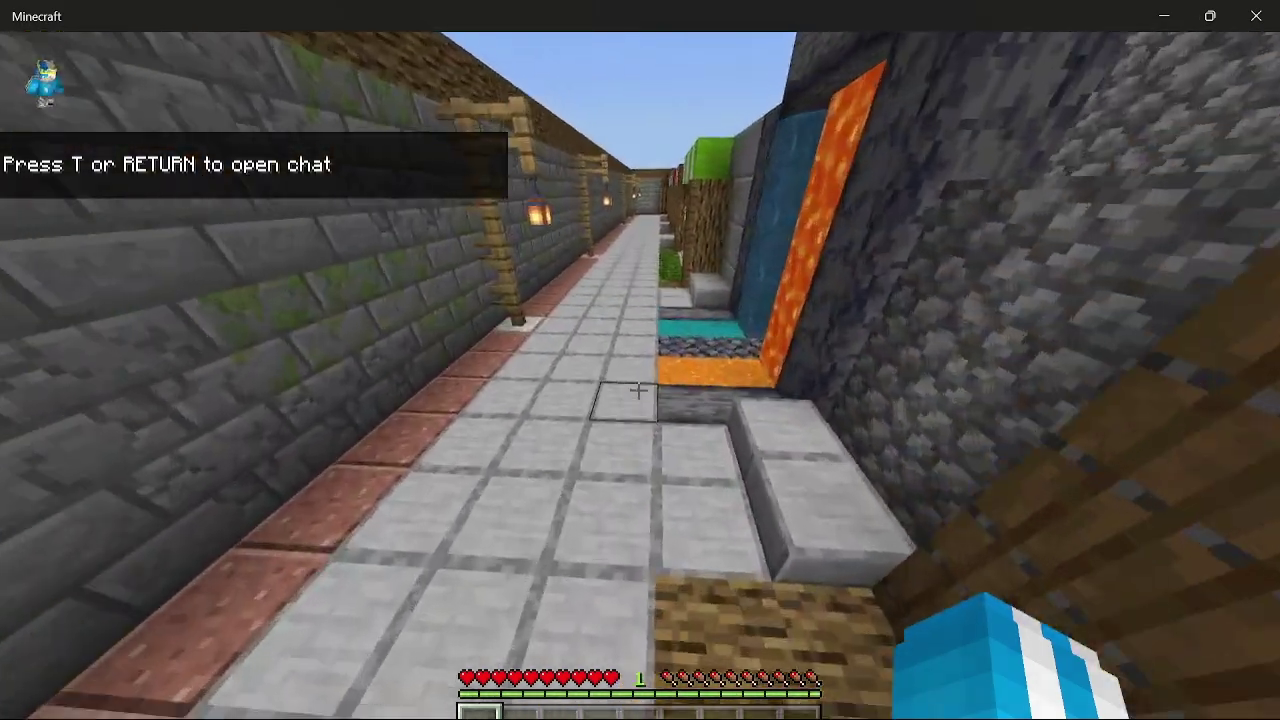
{"action": "key", "text": "w"}
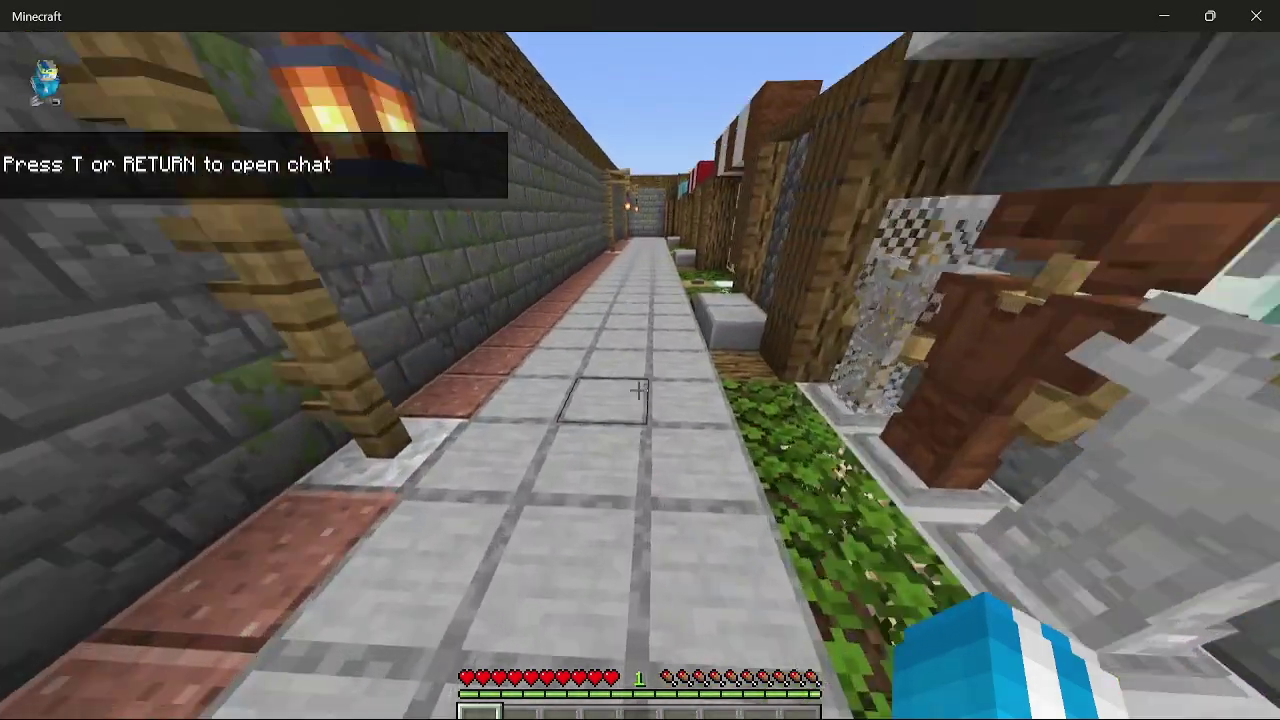
{"action": "key", "text": "F5"}
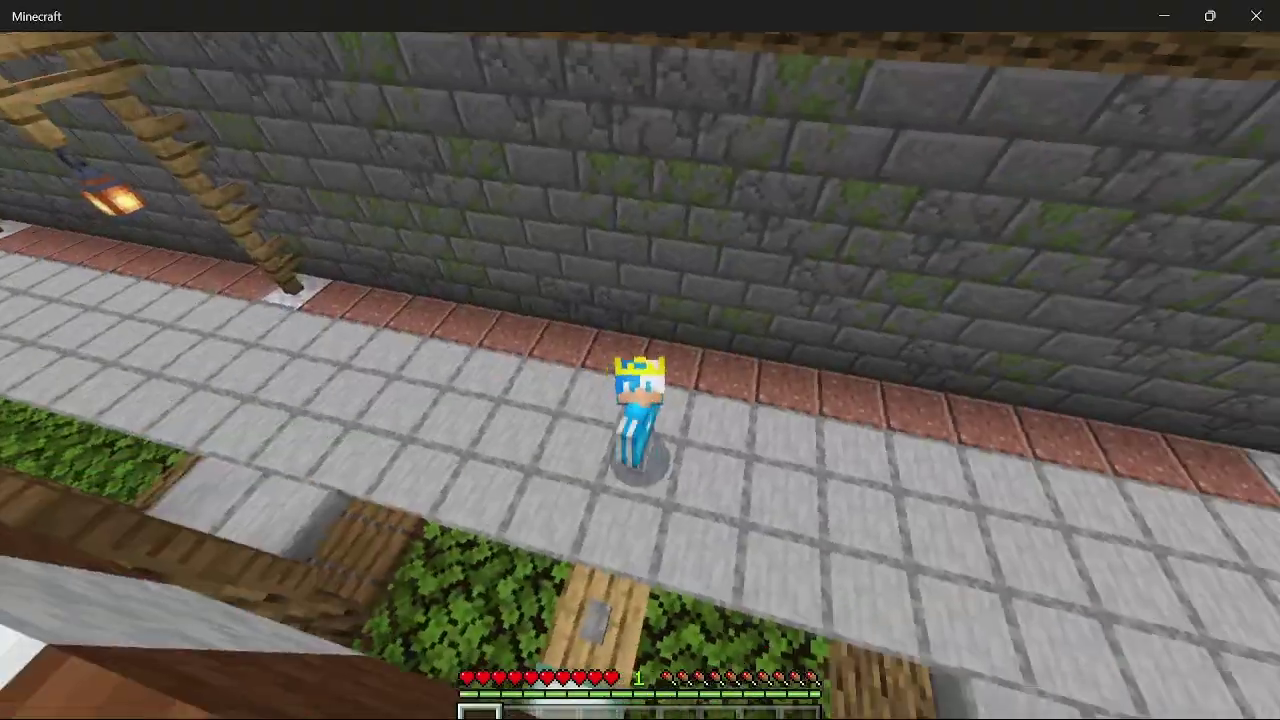